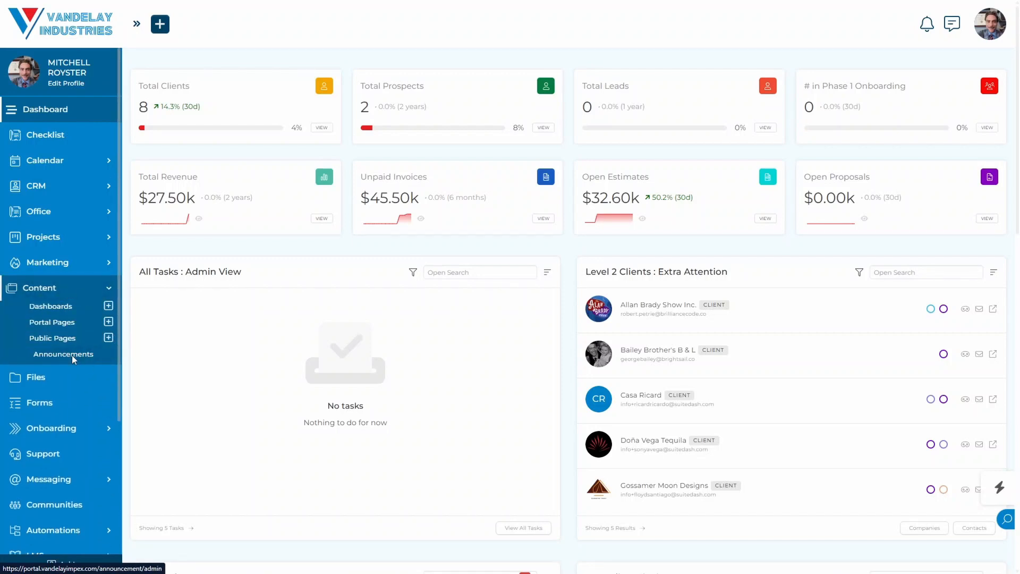
Start a new announcement under the content announcements and title it "Updated Client Agreement (2025)"
left_click(72, 355)
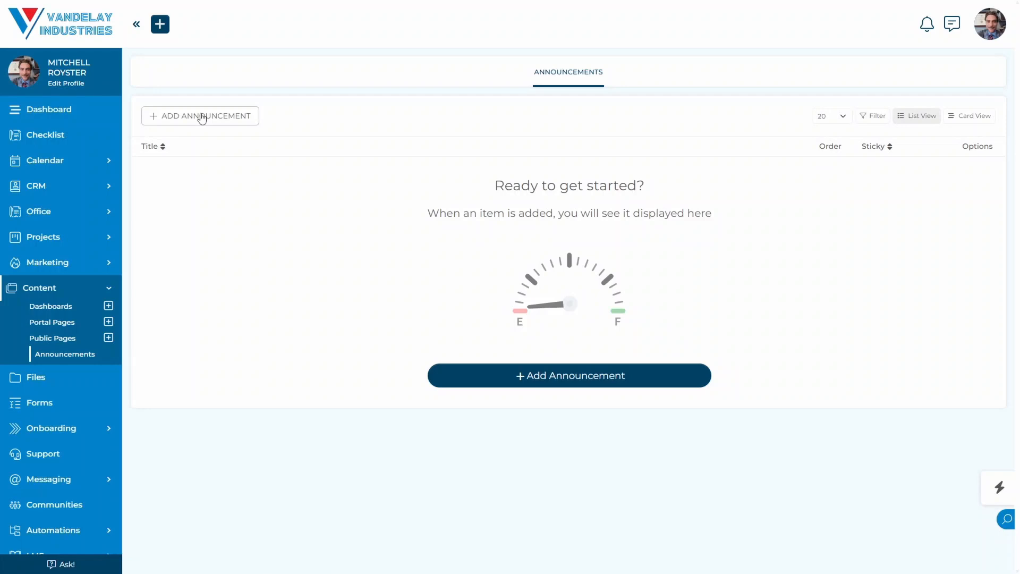
left_click(202, 116)
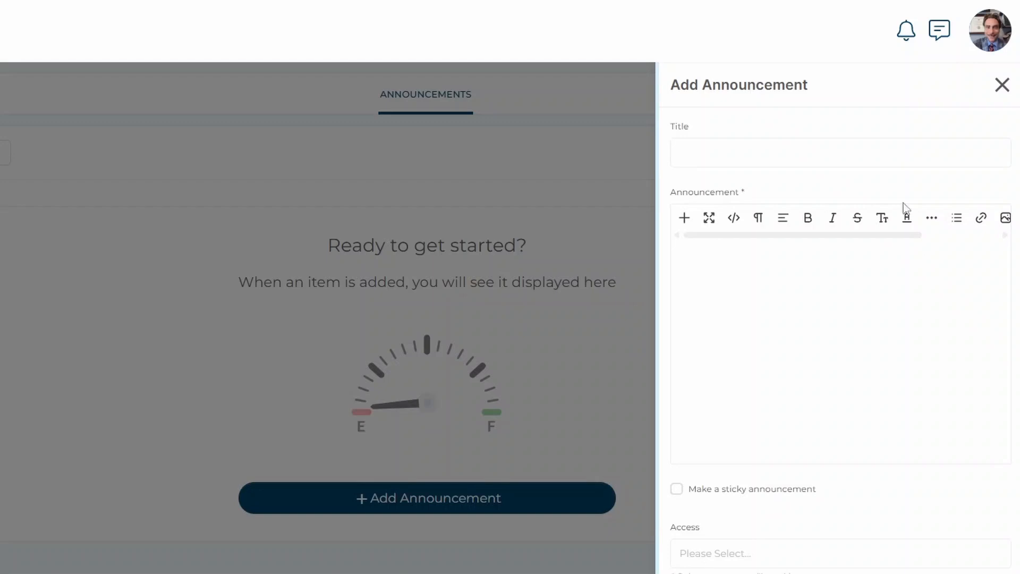
left_click(756, 150)
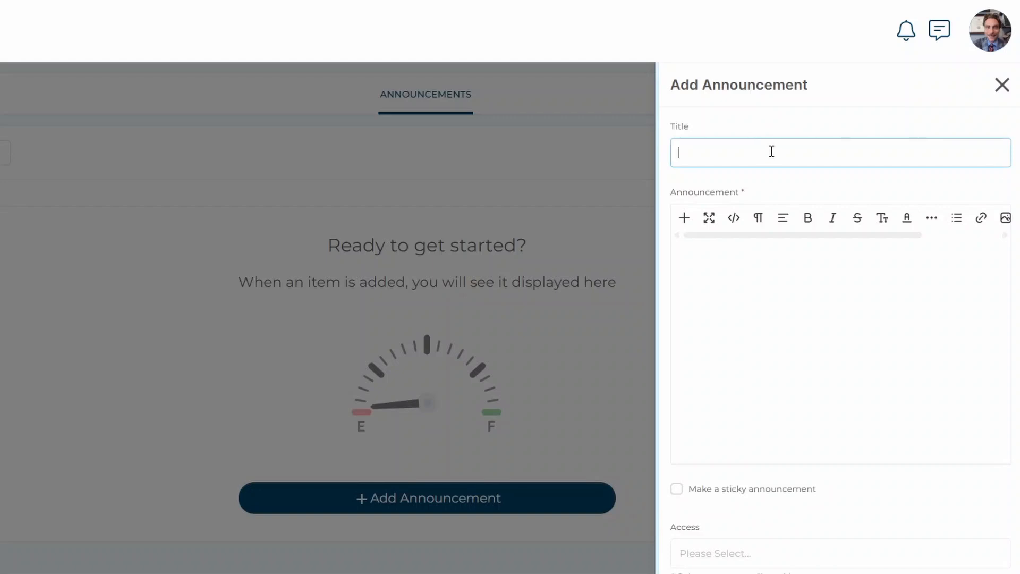
type("Updated Client Agreement (2025)")
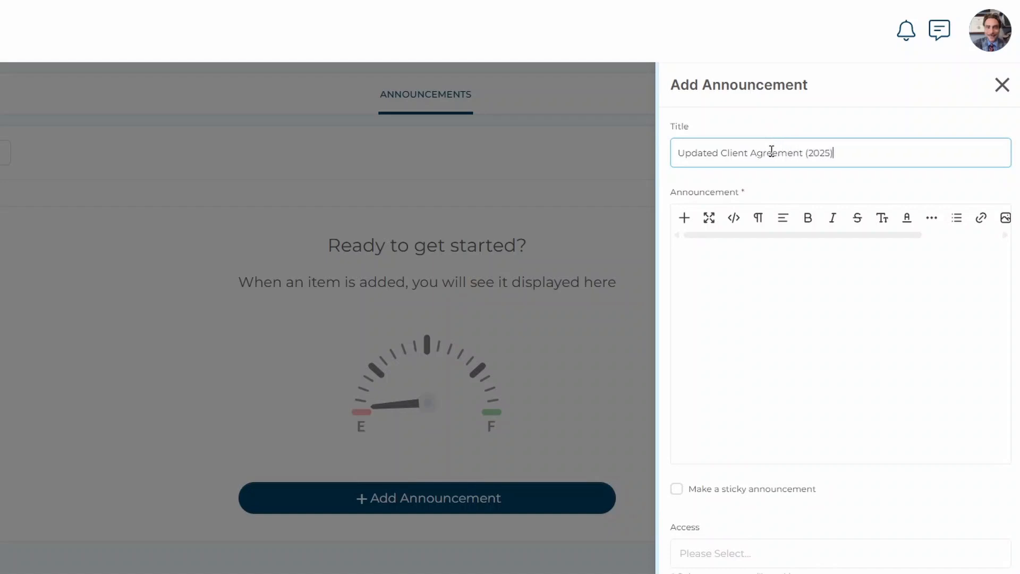
Write "We've updated our client agreement for 2025!" as the announcement body and make it bold
left_click(745, 263)
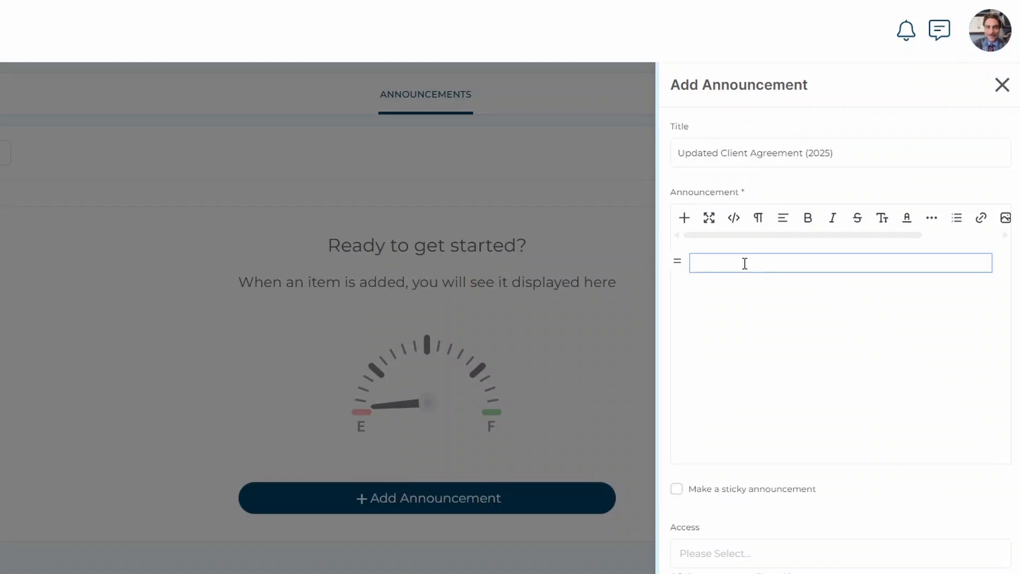
type("We've updated our client agreeme")
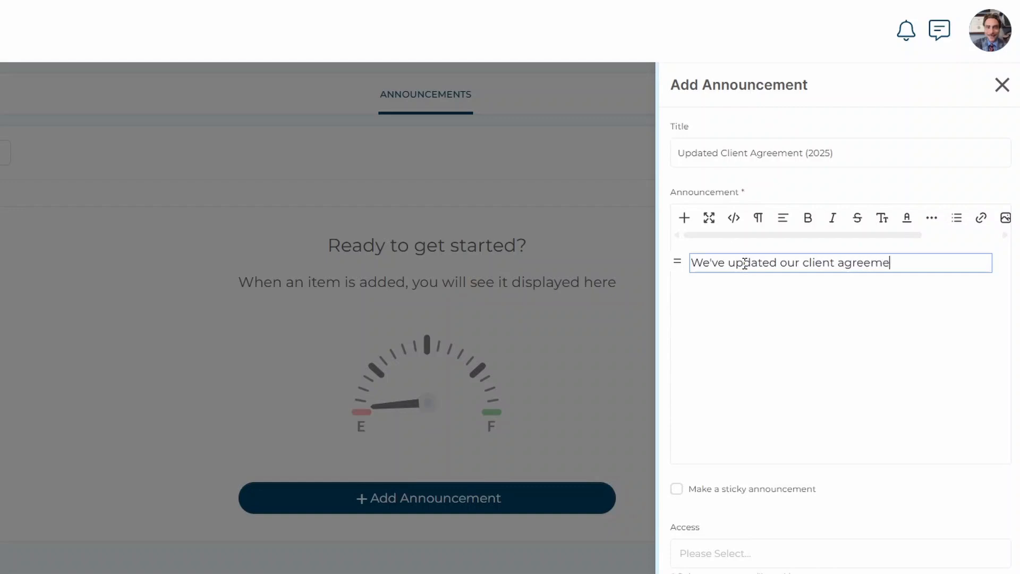
type("nt for 2025!")
left_click_drag(961, 260, 695, 270)
key("ctrl+b")
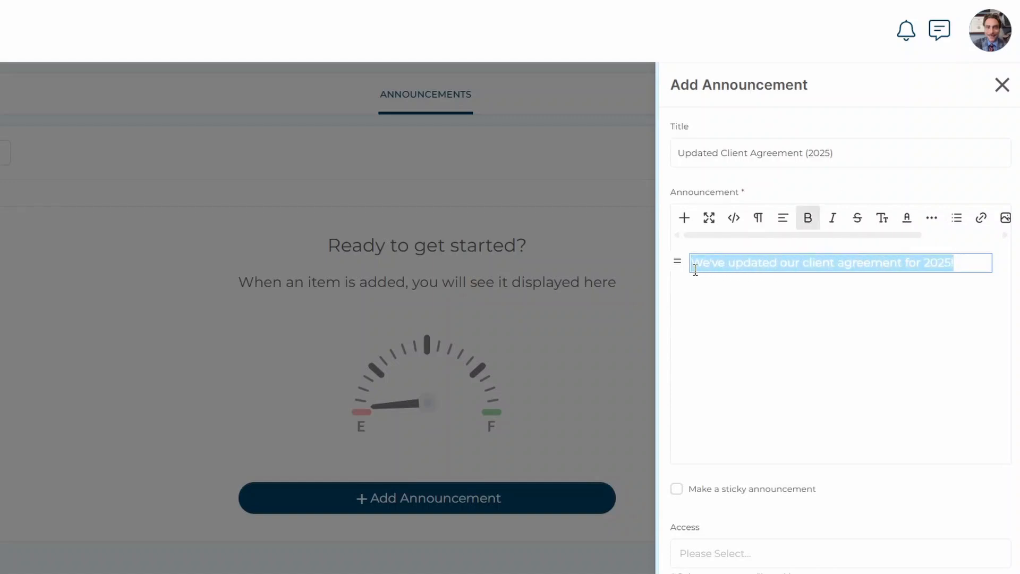
left_click(822, 185)
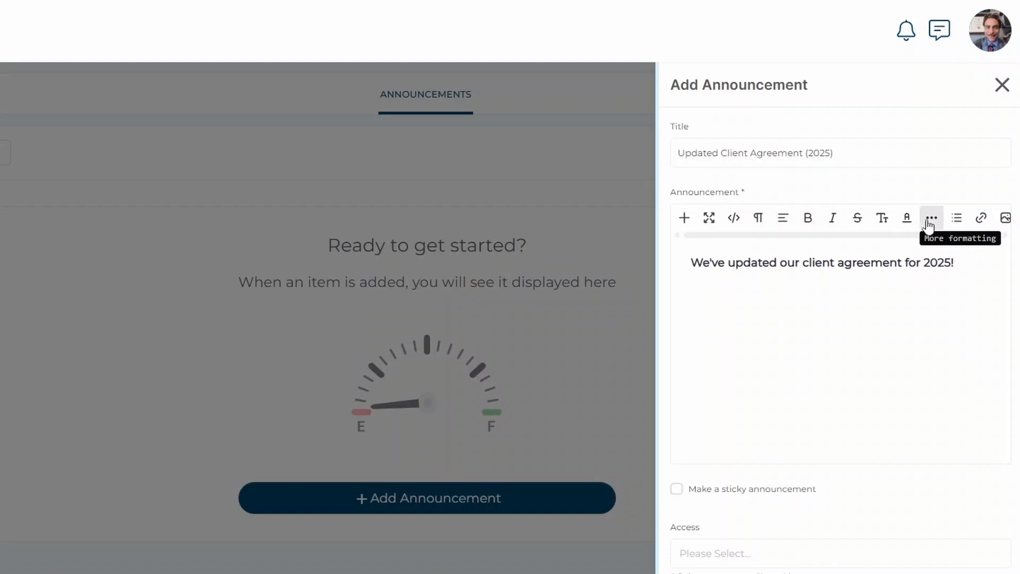
left_click_drag(903, 235, 997, 237)
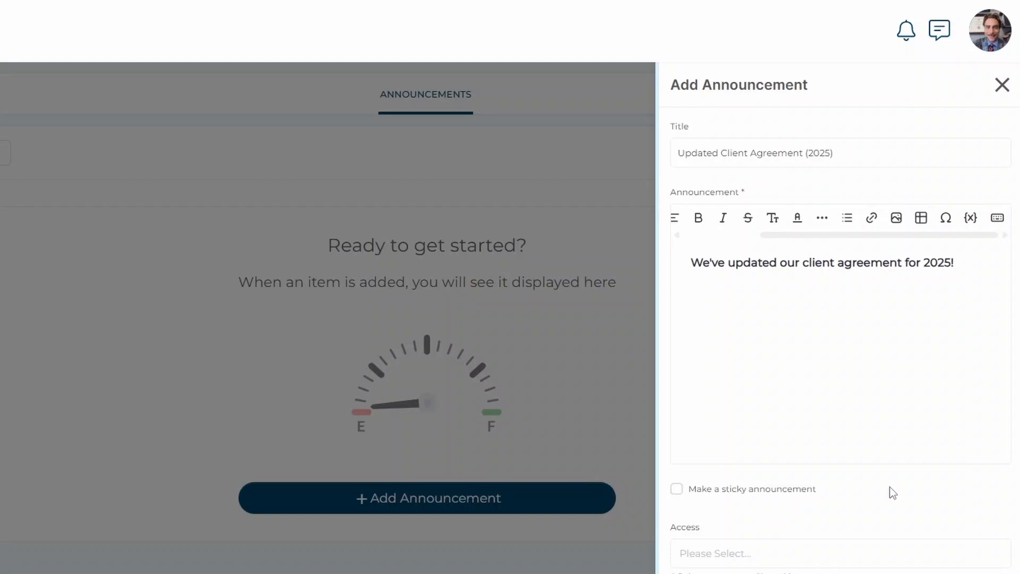
Make the announcement sticky and set its order to 0
left_click(677, 489)
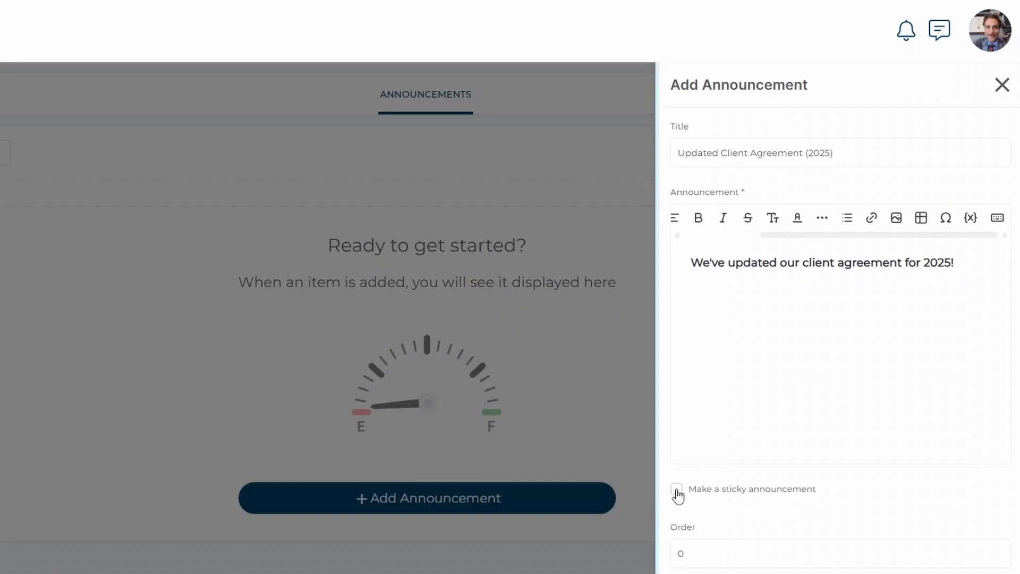
double_click(677, 556)
type("2")
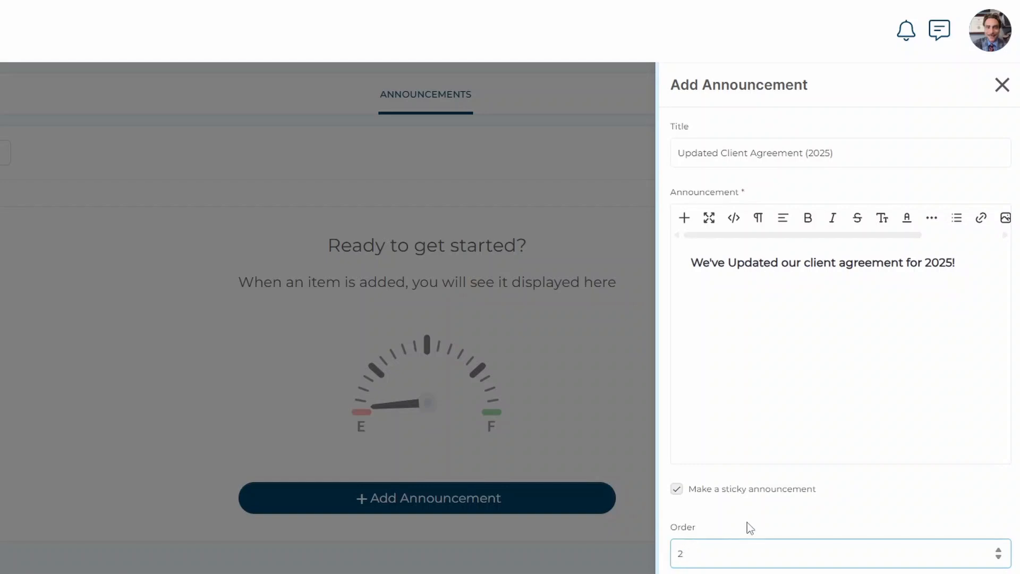
double_click(680, 553)
type("0")
left_click(720, 530)
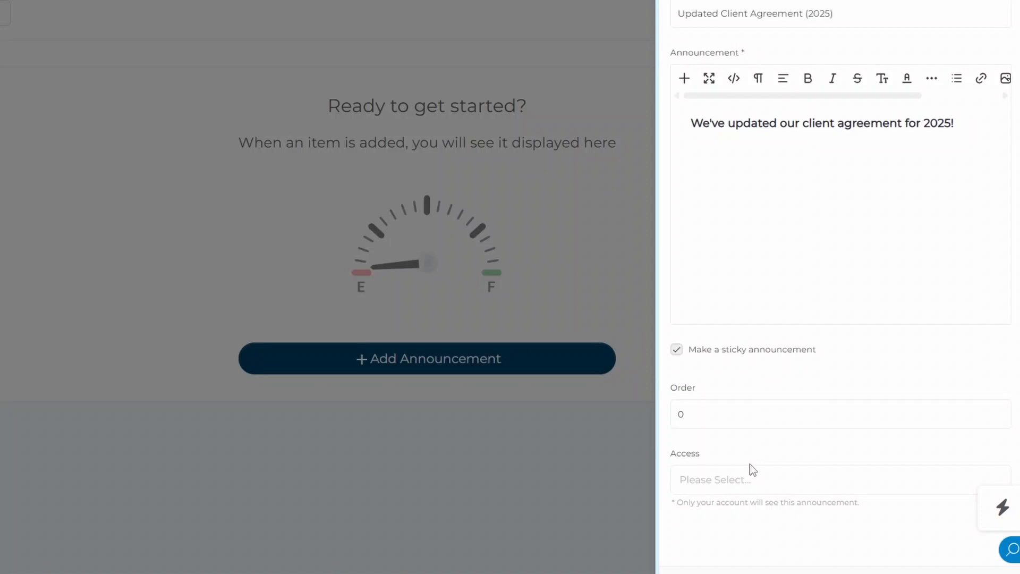
Give the circle "Onboarding Step #1 - Sign Agreement" access to the announcement and save it
left_click(714, 477)
type("st")
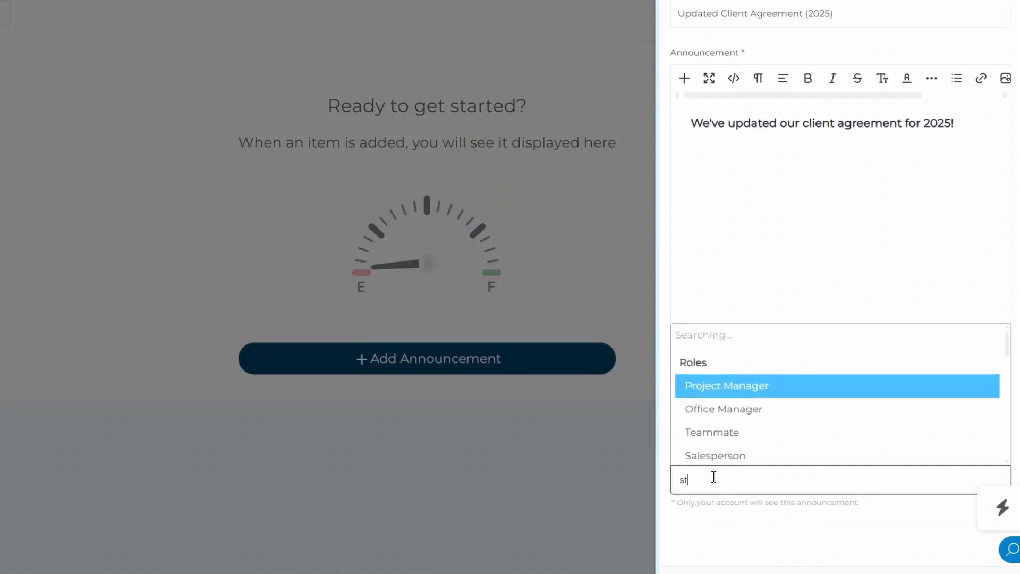
type("ep")
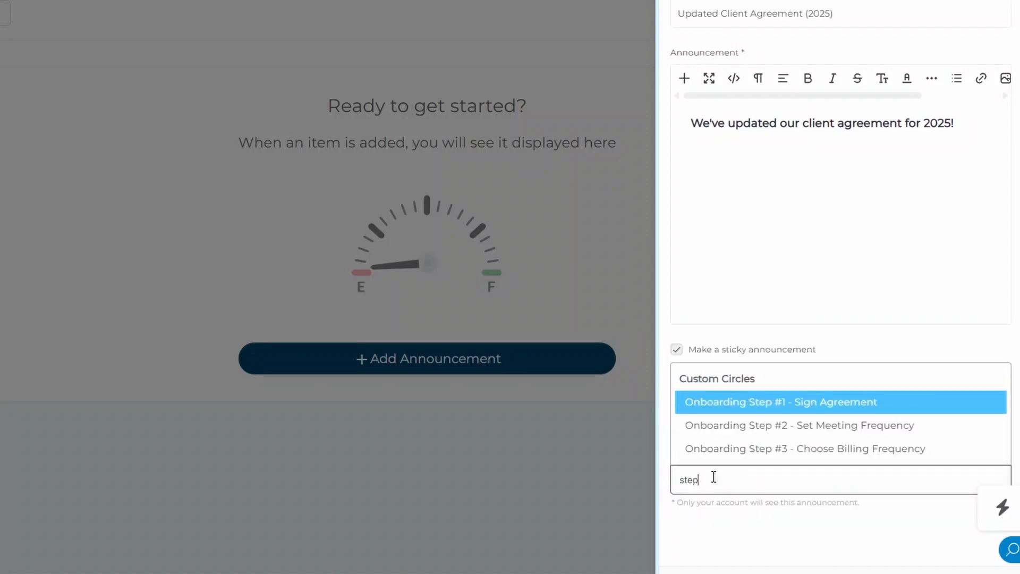
left_click(809, 403)
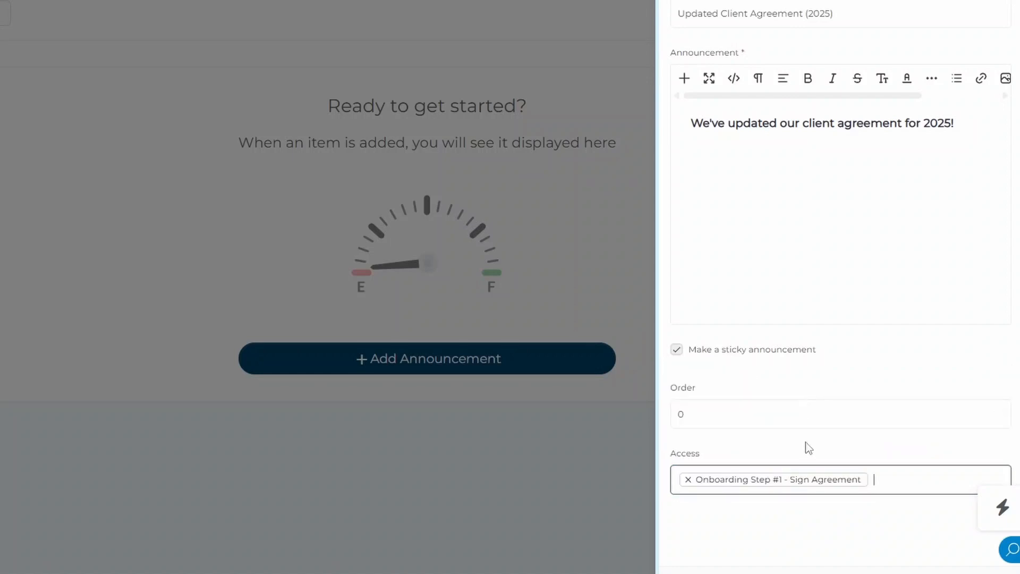
left_click(808, 445)
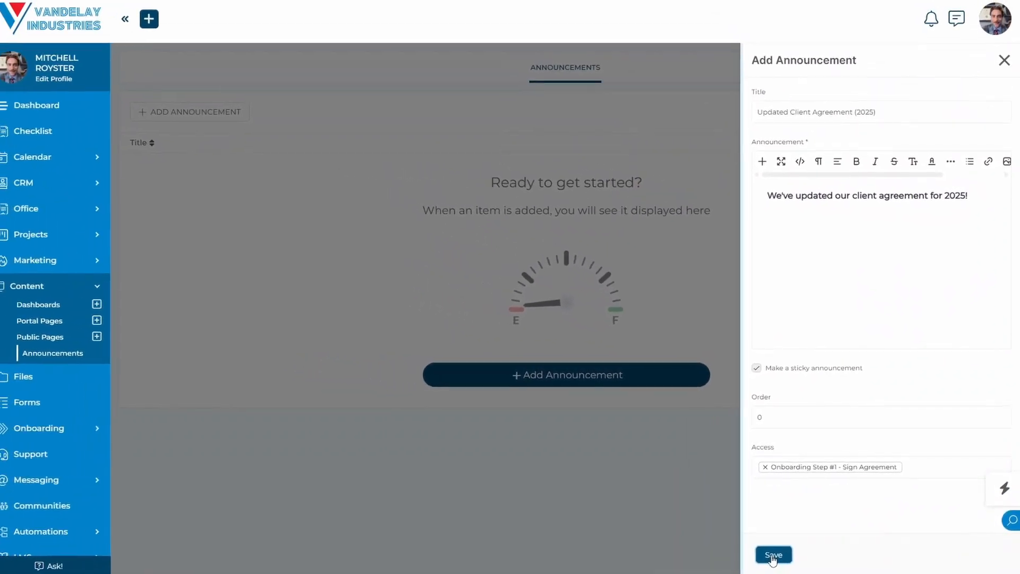
left_click(773, 555)
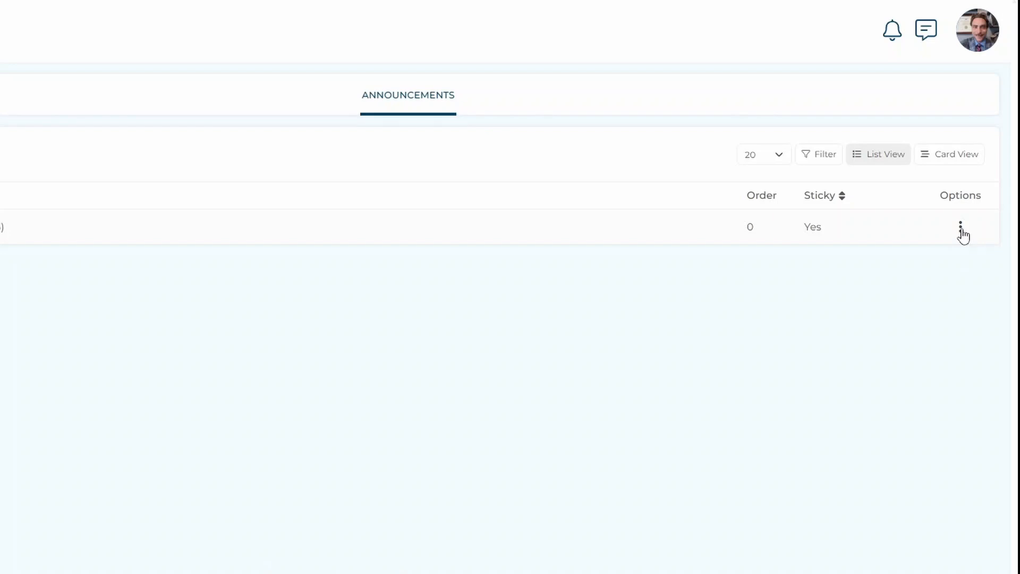
Edit the saved announcement, adding "This is a new edit!" as a new line in its body, and save it
left_click(961, 229)
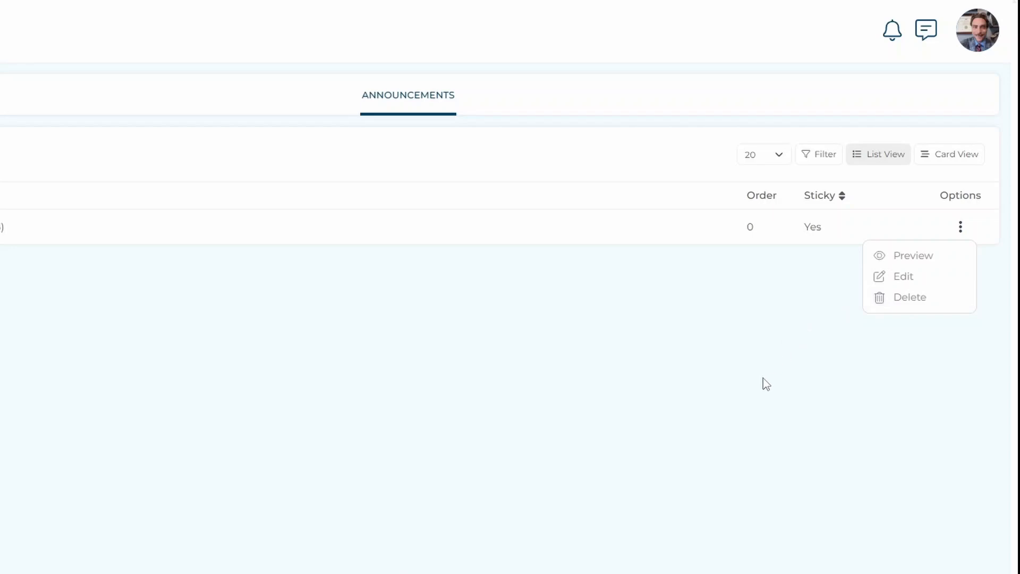
left_click(763, 383)
left_click(961, 231)
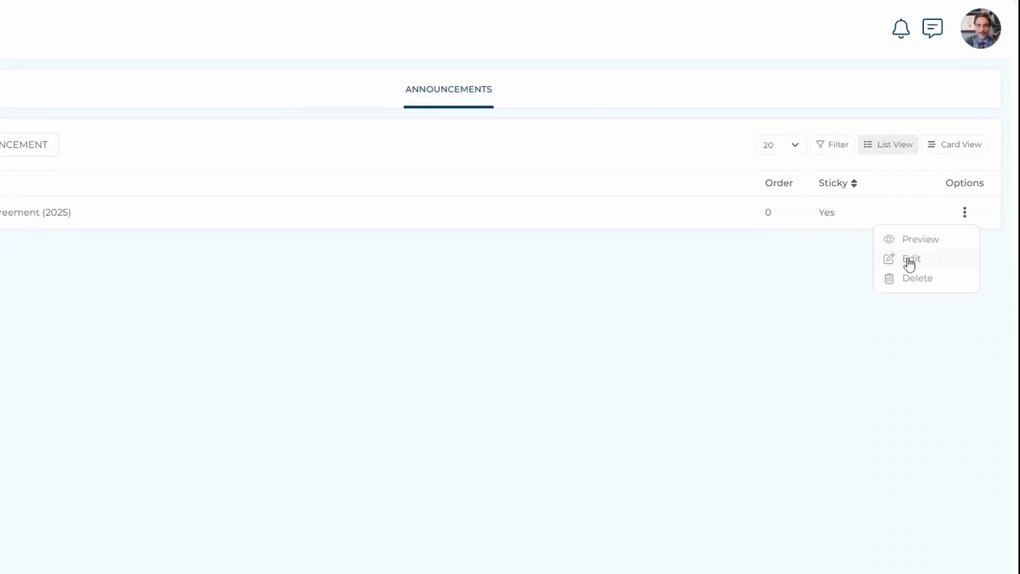
left_click(921, 238)
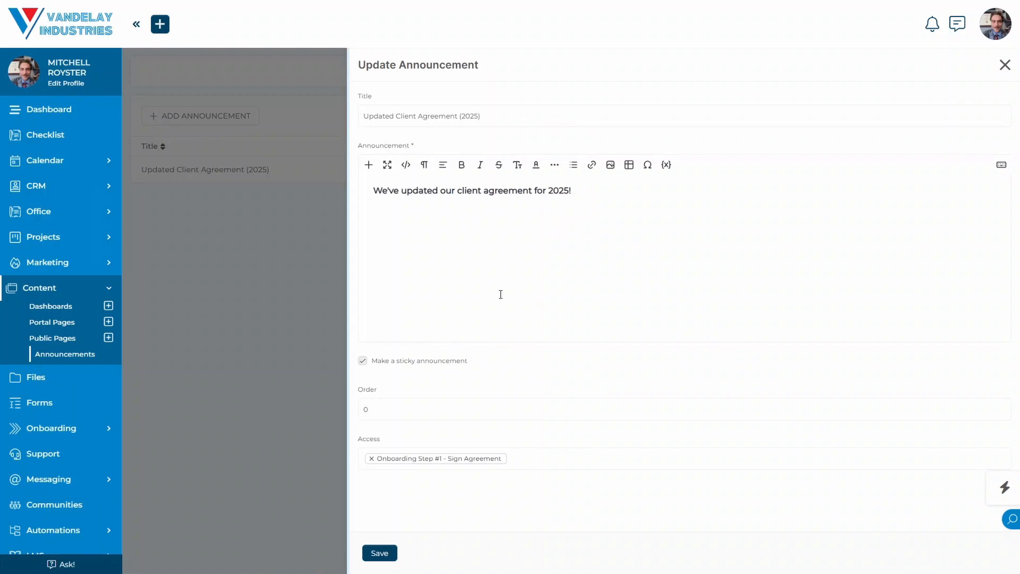
left_click(588, 200)
key("Return")
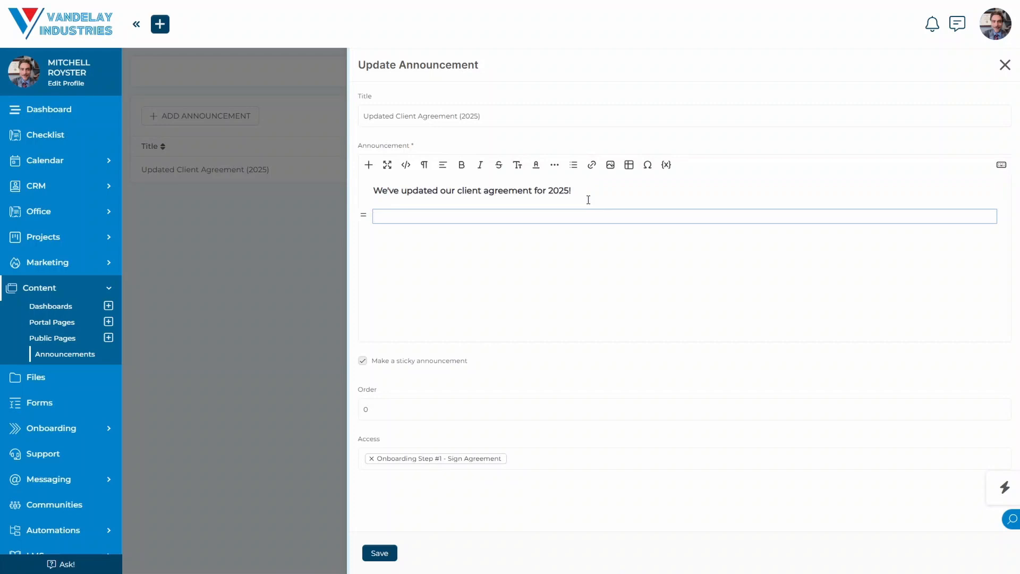
type("This is a new edit!")
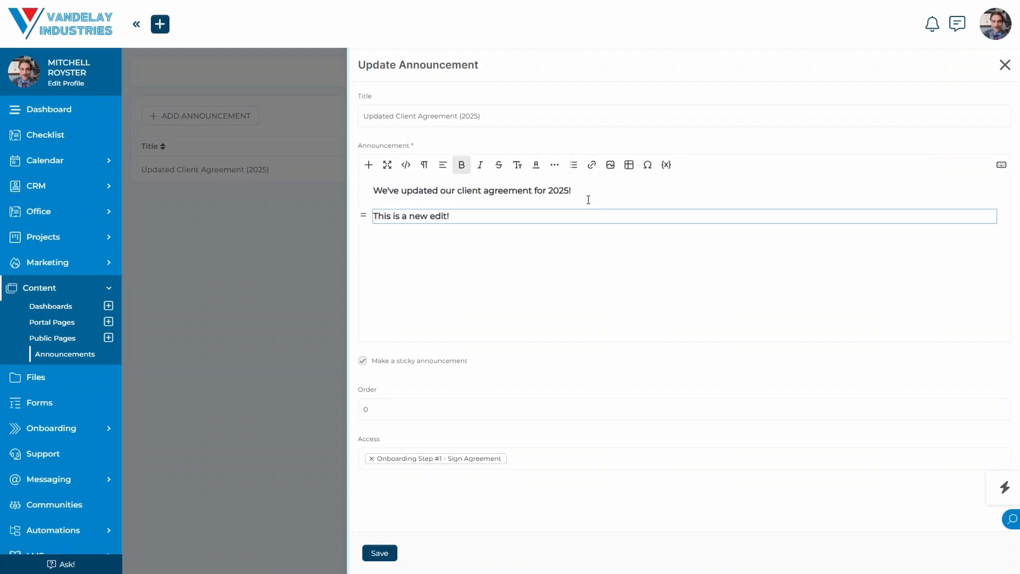
left_click(380, 553)
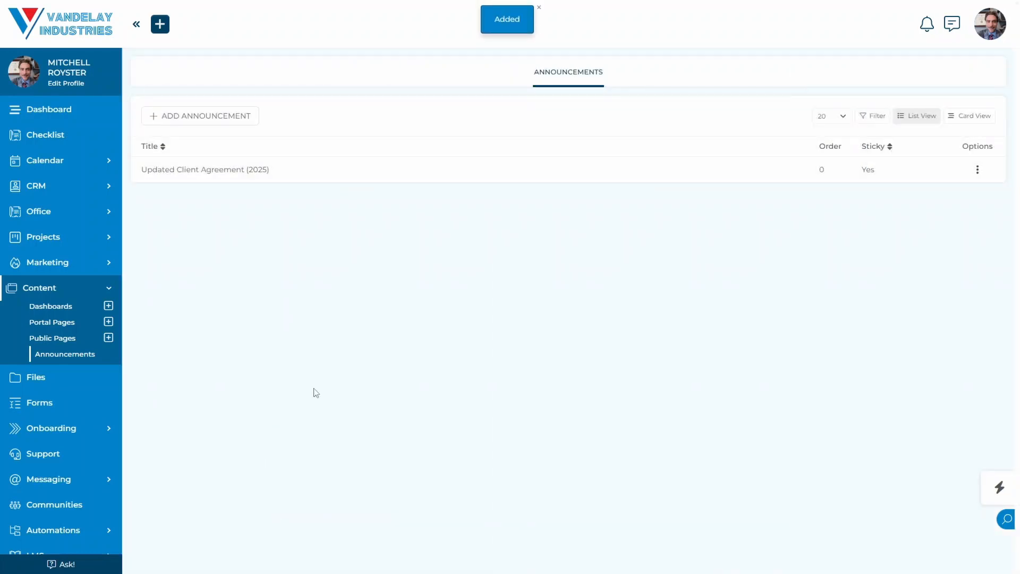
Preview the "Updated Client Agreement (2025)" announcement and close the preview
left_click(978, 170)
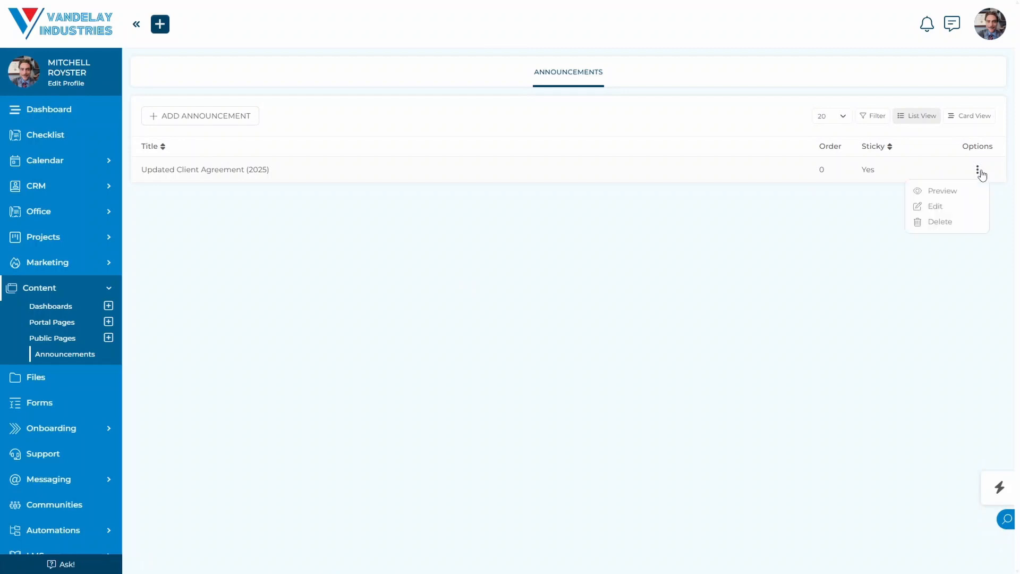
left_click(951, 192)
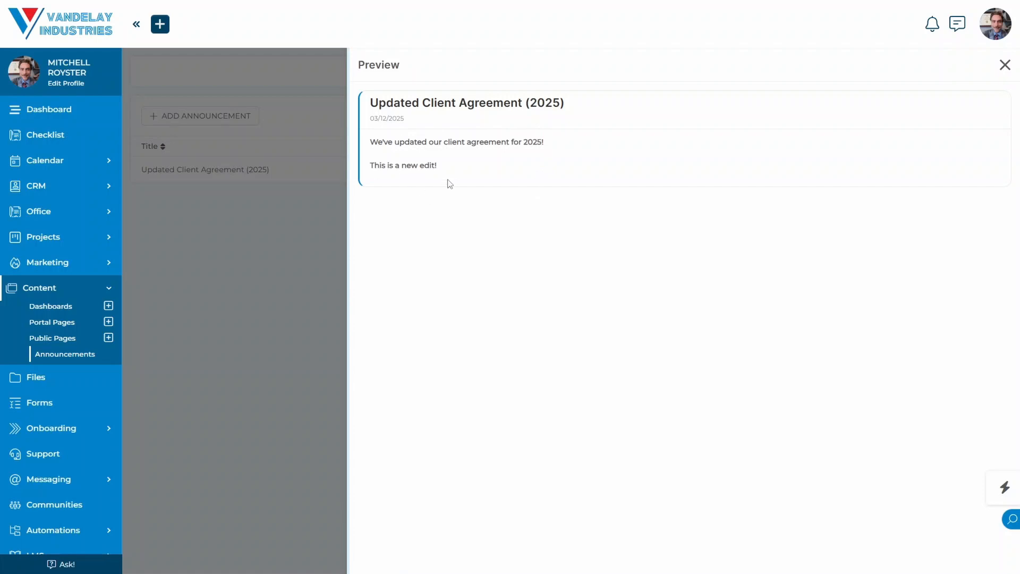
key("Escape")
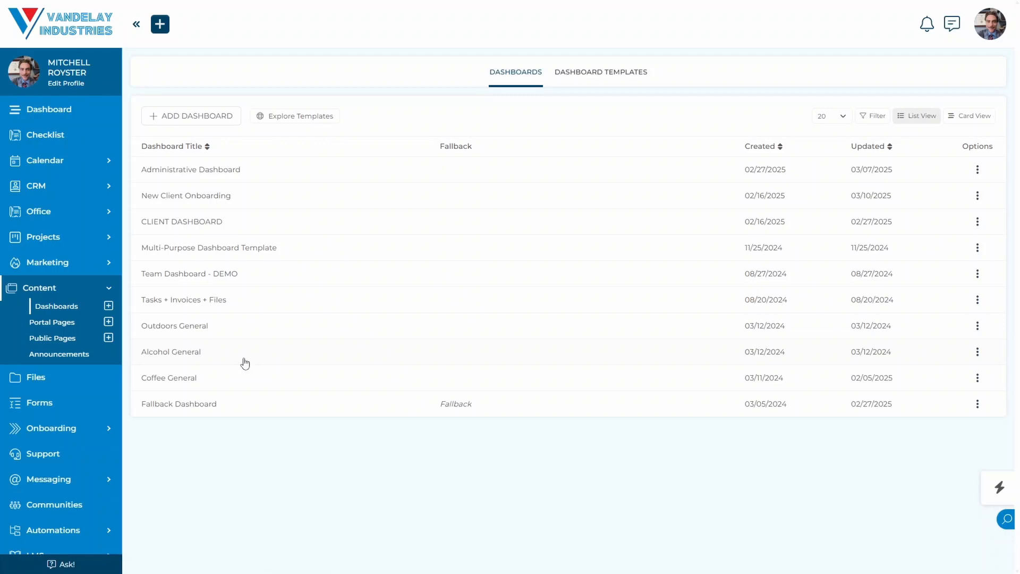
Open the New Client Onboarding dashboard for editing and add an Announcements Block below its last row
left_click(377, 198)
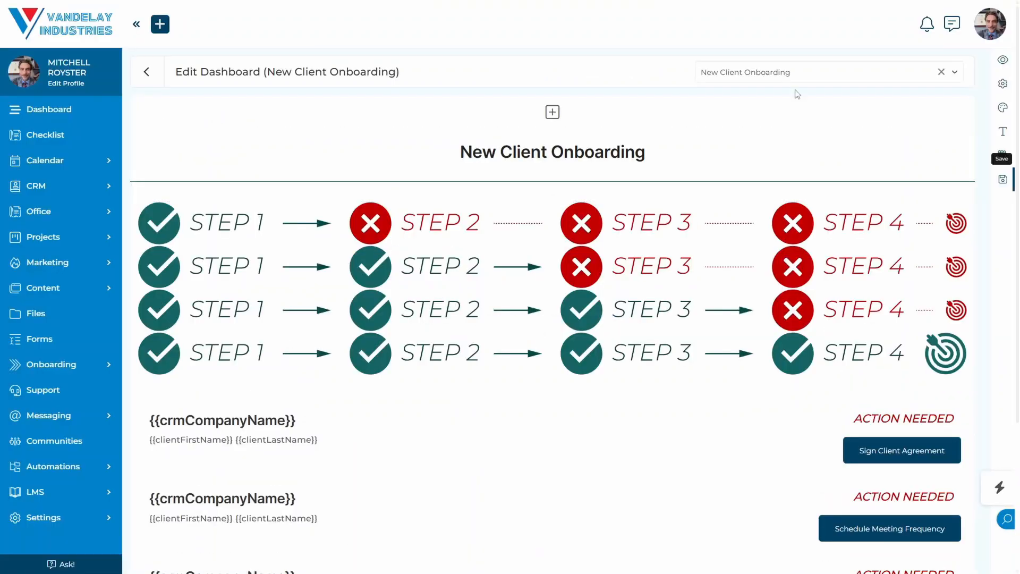
scroll(753, 150, "down", 4)
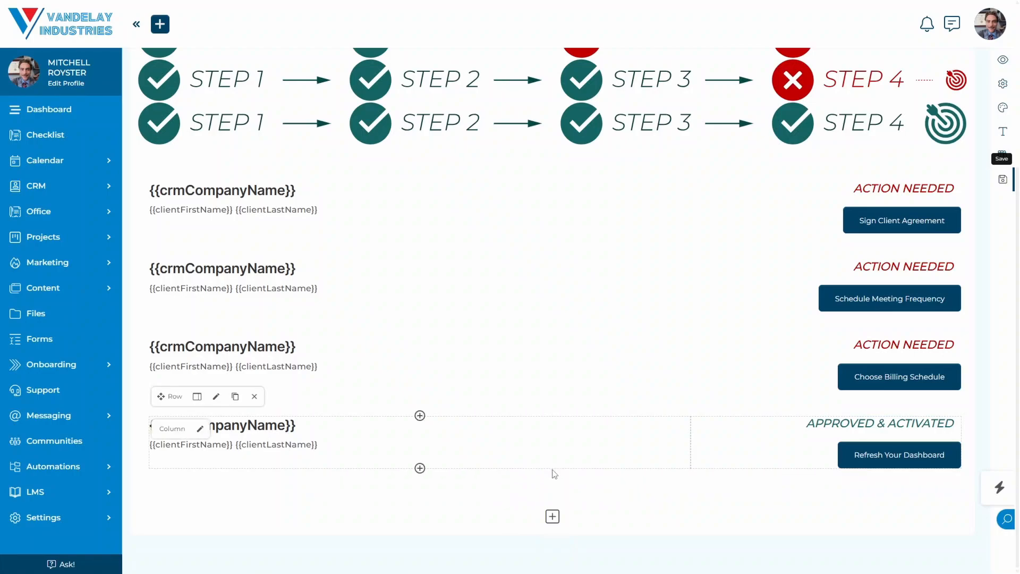
left_click(553, 478)
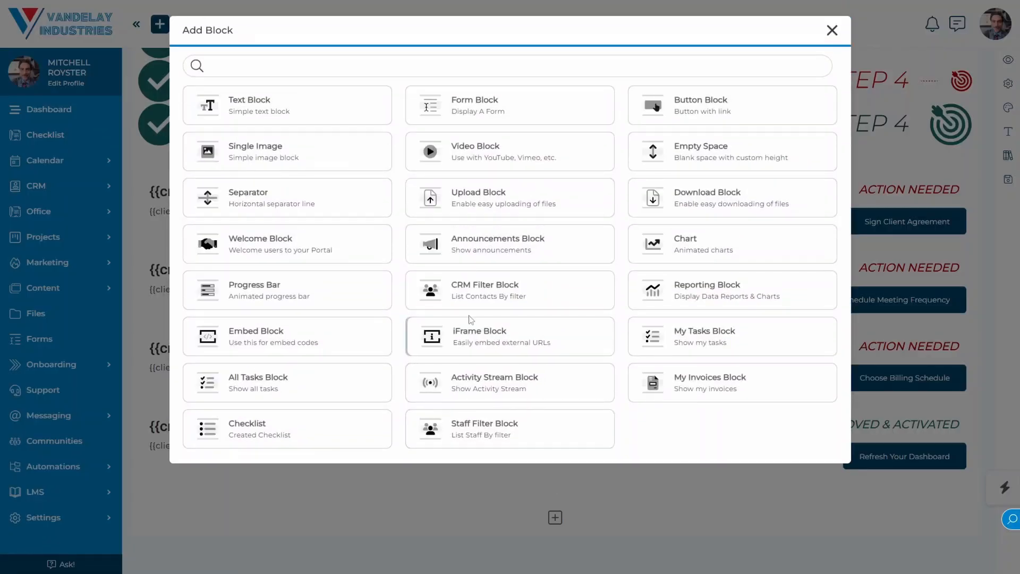
left_click(550, 250)
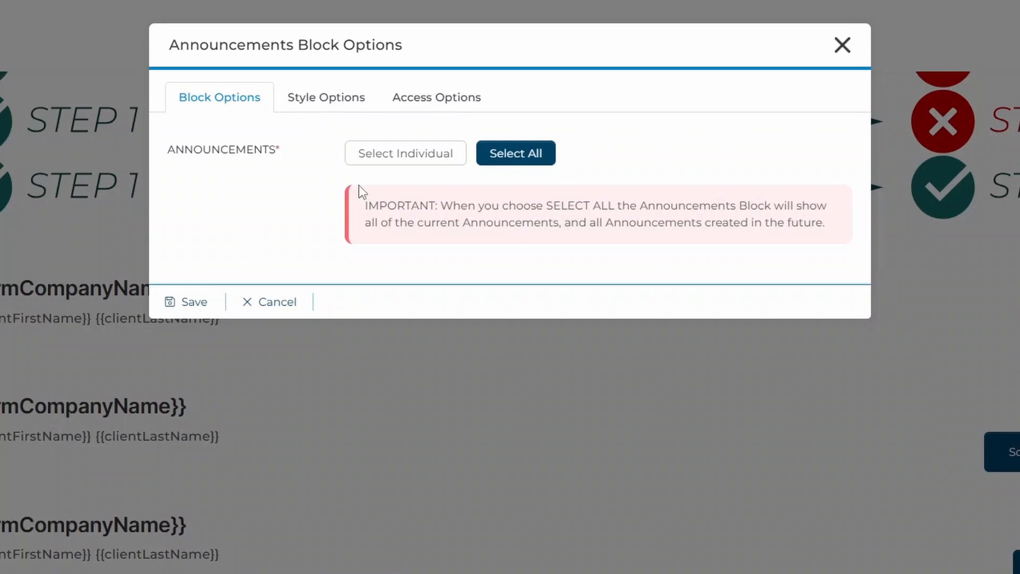
left_click(493, 162)
left_click_drag(362, 211, 829, 246)
left_click(295, 205)
Set the block to individually show "Updated Client Agreement (2025)", "We've updated our timeslots!" and "Billing options just got better!", and save the block options
left_click(409, 161)
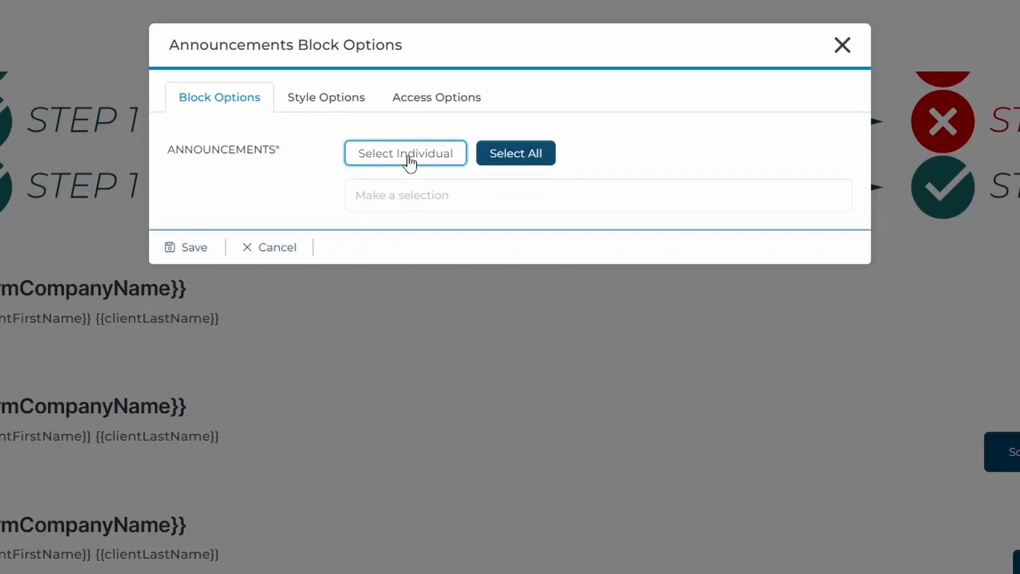
left_click(386, 204)
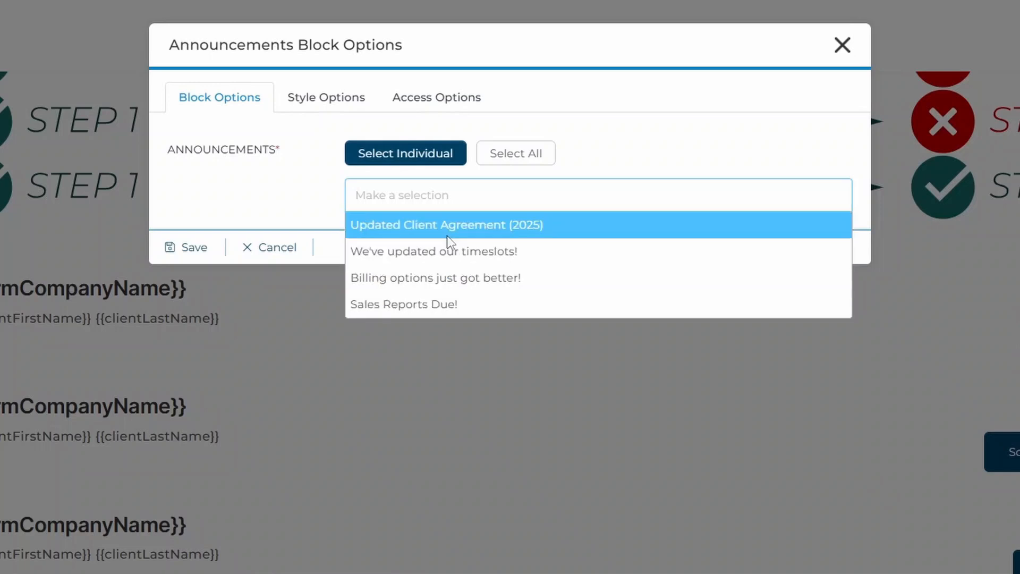
left_click(382, 236)
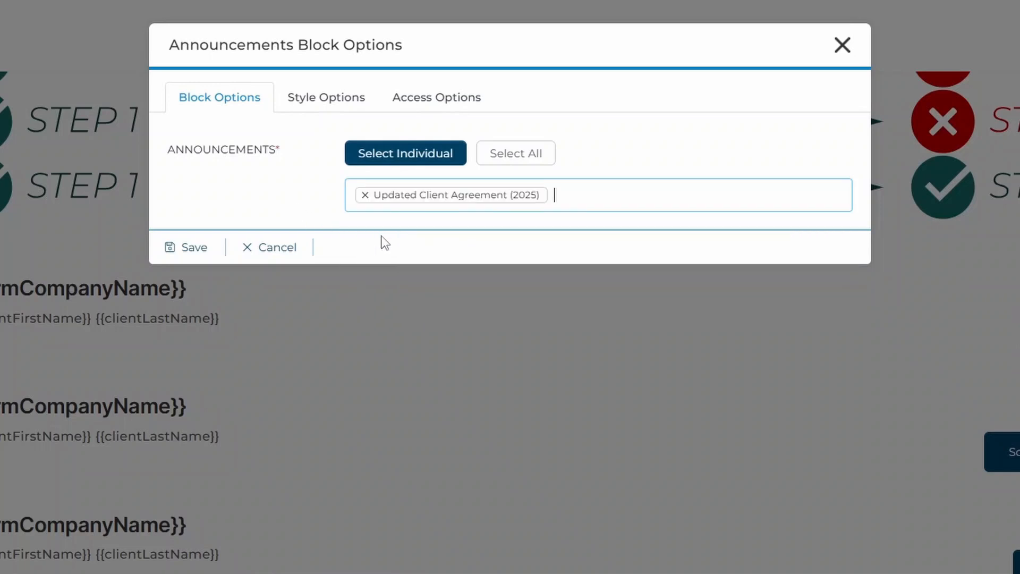
left_click(596, 195)
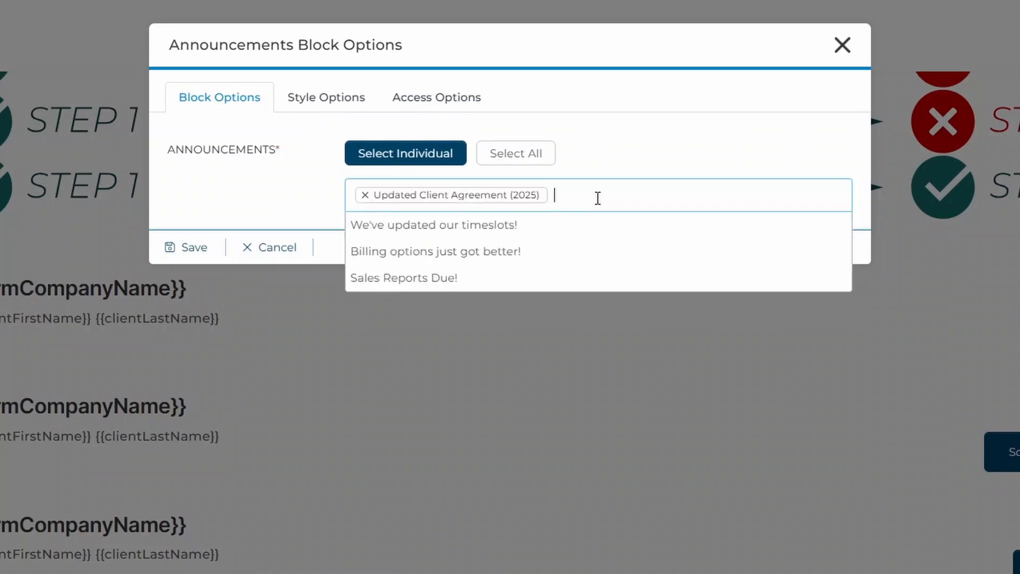
left_click(542, 226)
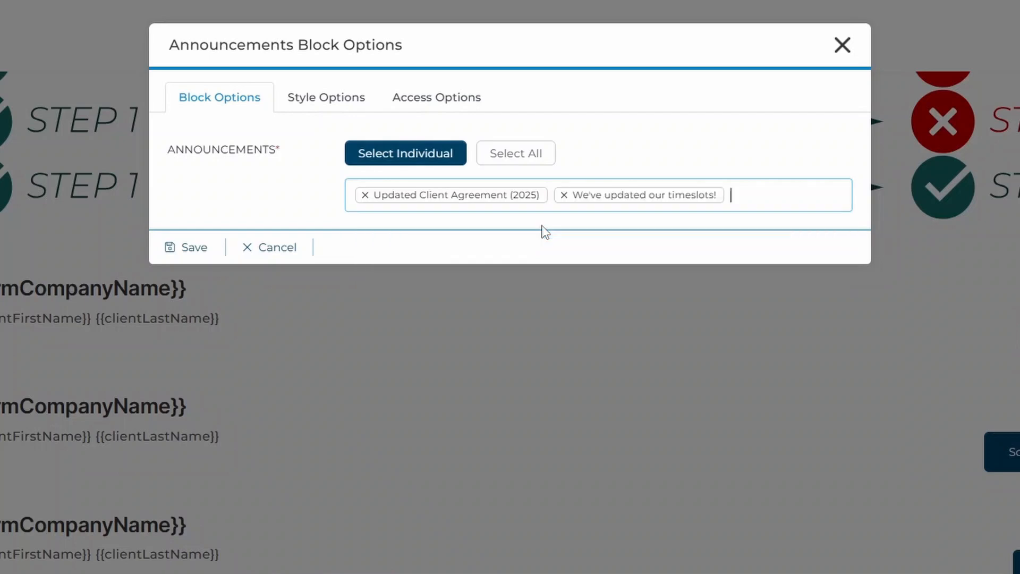
left_click(757, 201)
left_click(665, 234)
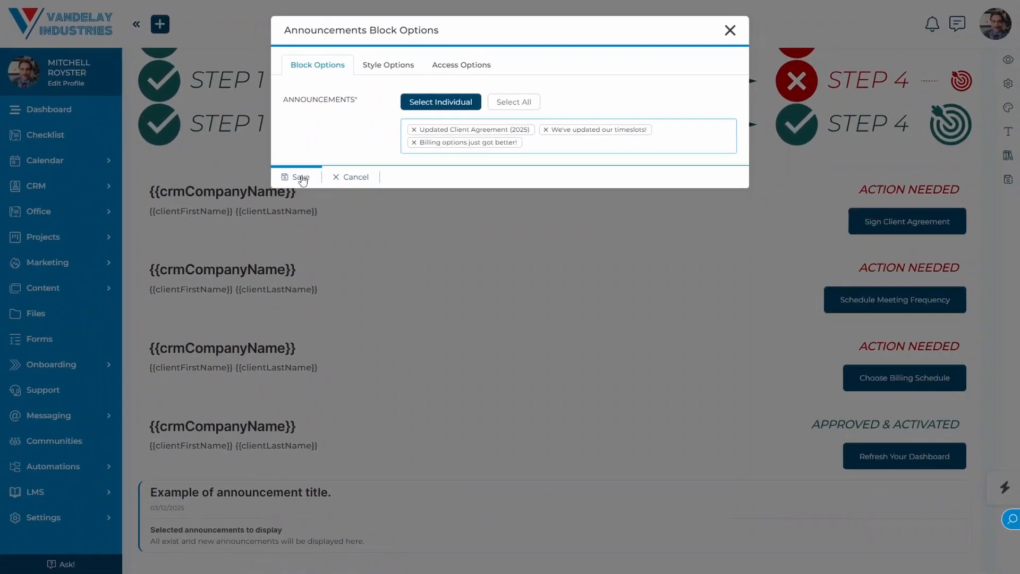
left_click(300, 178)
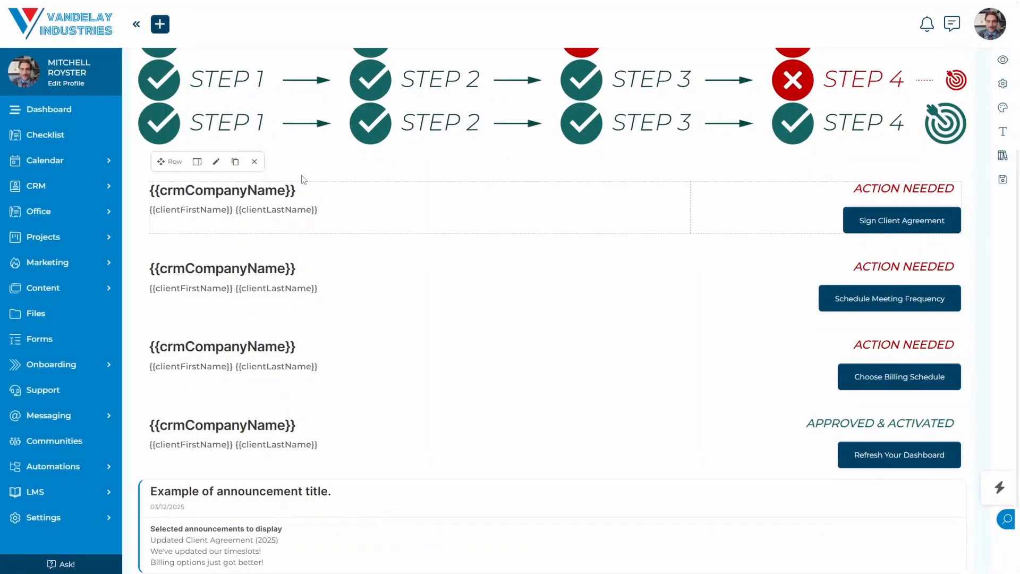
scroll(304, 179, "down", 2)
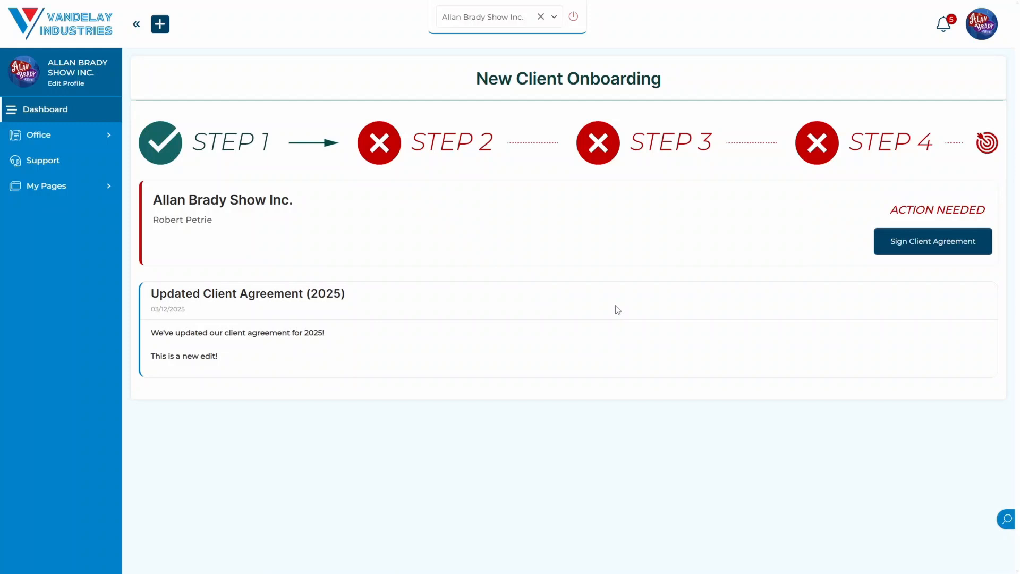
Open the "New Client Agreement (2025)" document awaiting signature from the client's onboarding dashboard and go to its signature line
left_click(933, 243)
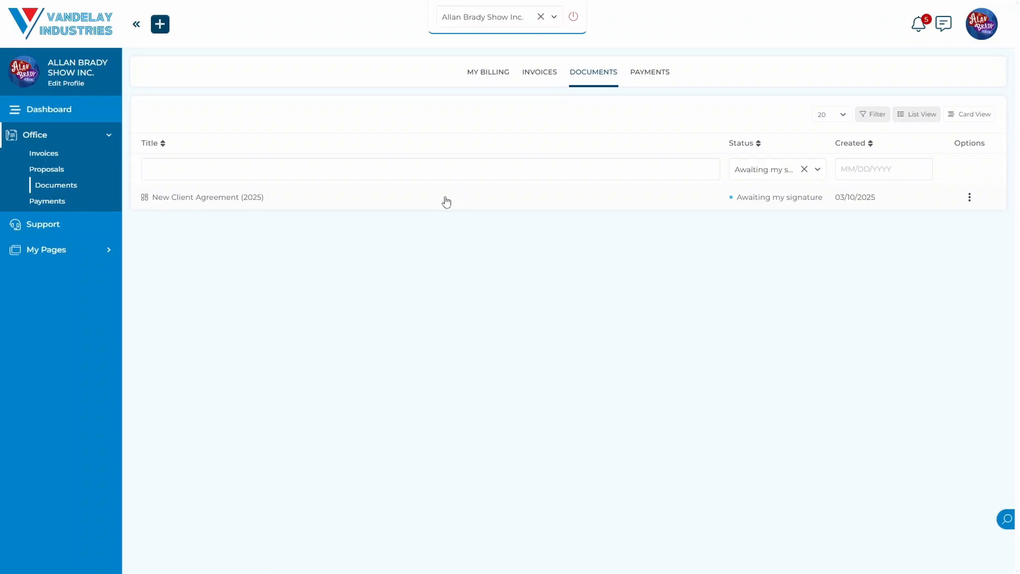
left_click(446, 199)
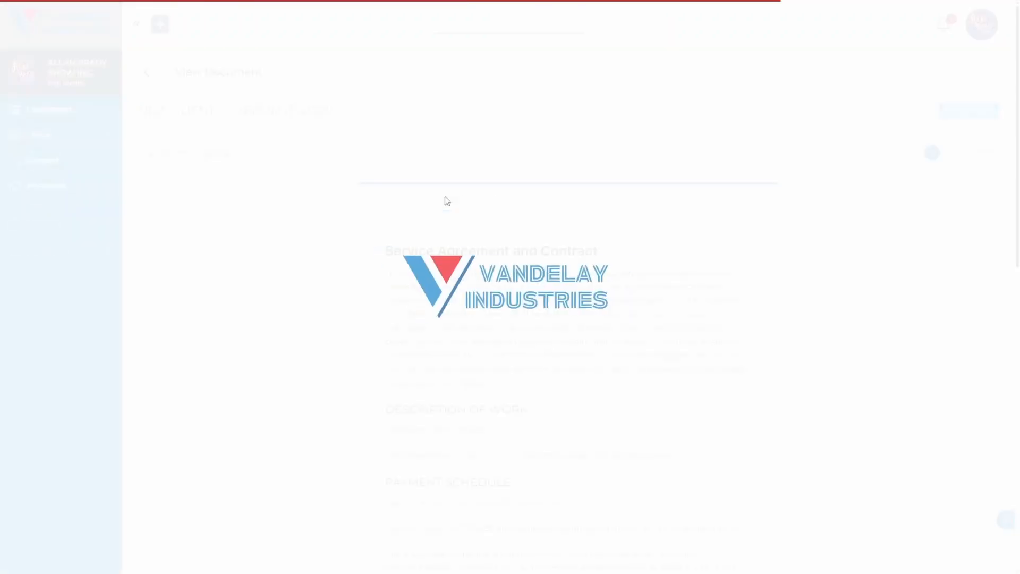
scroll(592, 379, "down", 10)
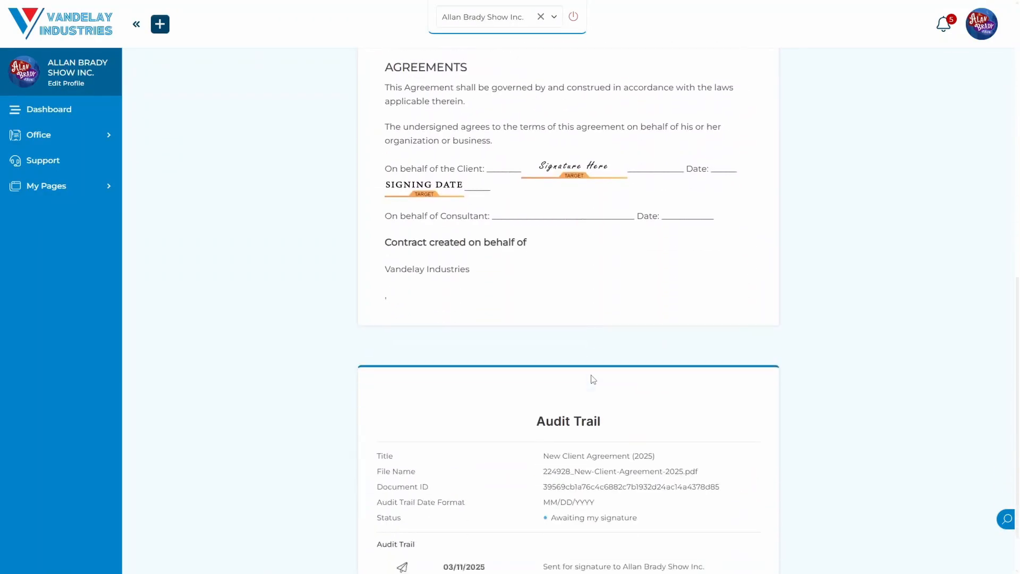
scroll(591, 378, "up", 2)
Sign the agreement as the client using the client's initials, confirm the signature, and dismiss the Step #3 notice on the dashboard
left_click(581, 221)
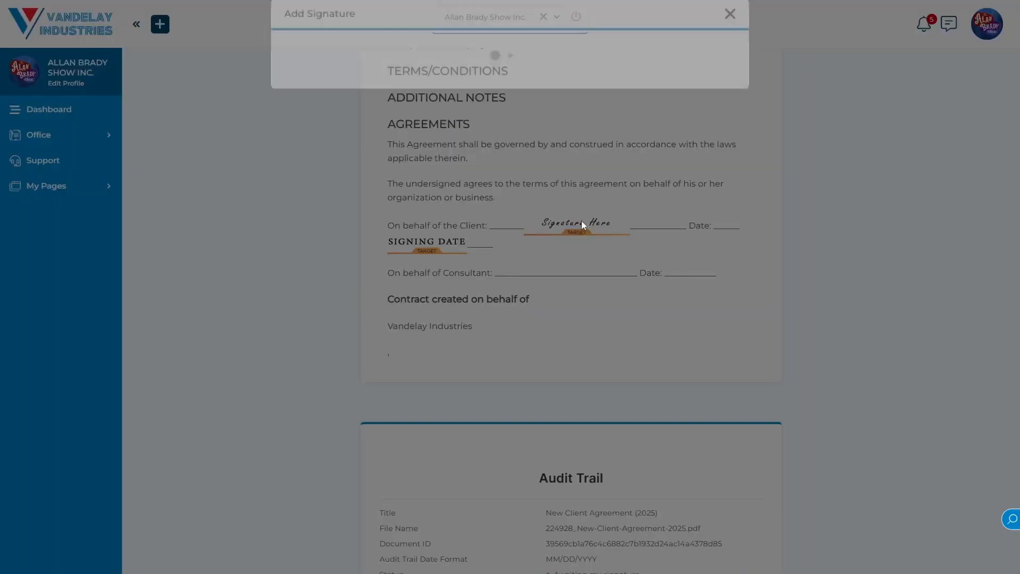
left_click(403, 152)
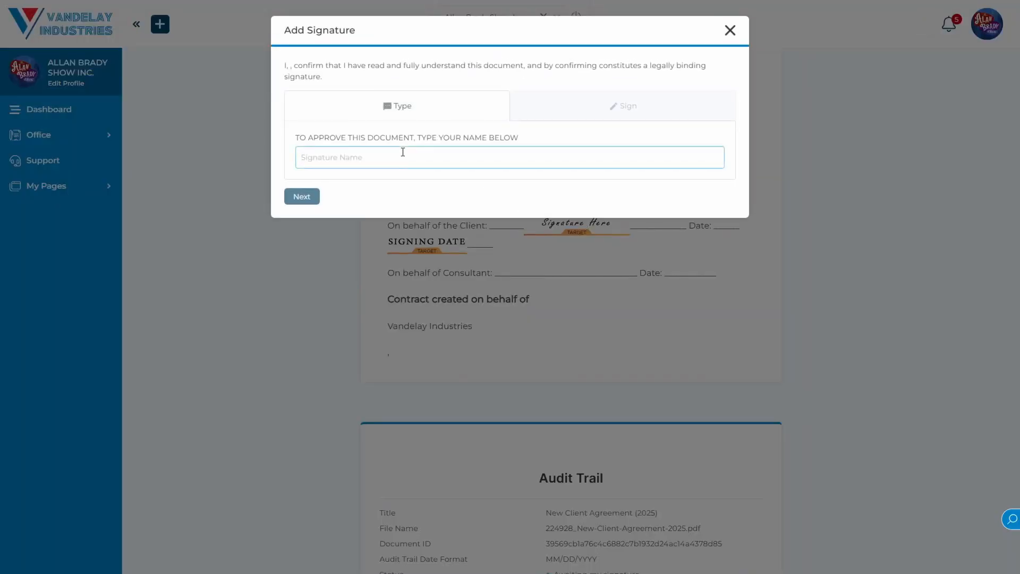
type("RP")
left_click(308, 199)
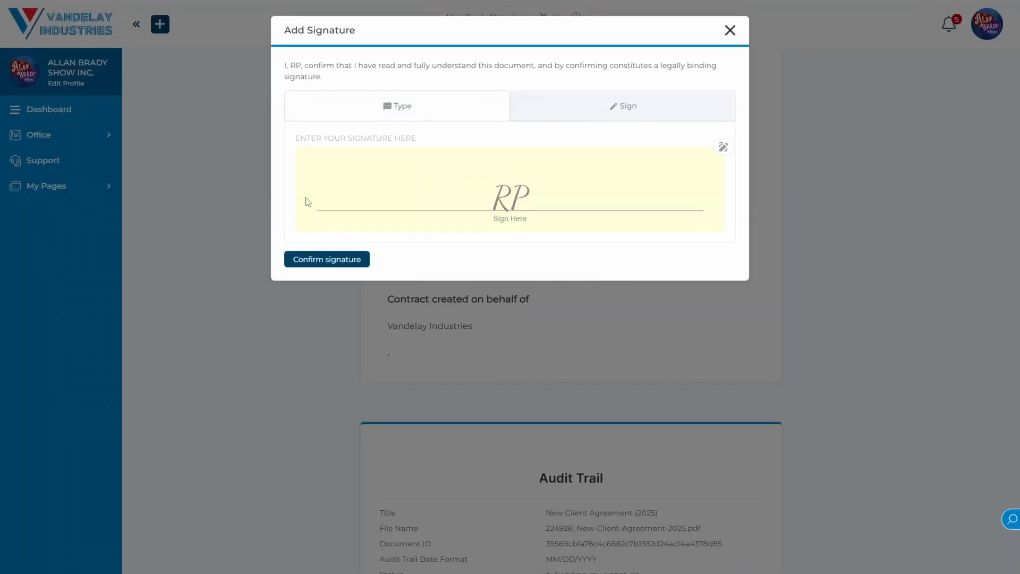
left_click(325, 260)
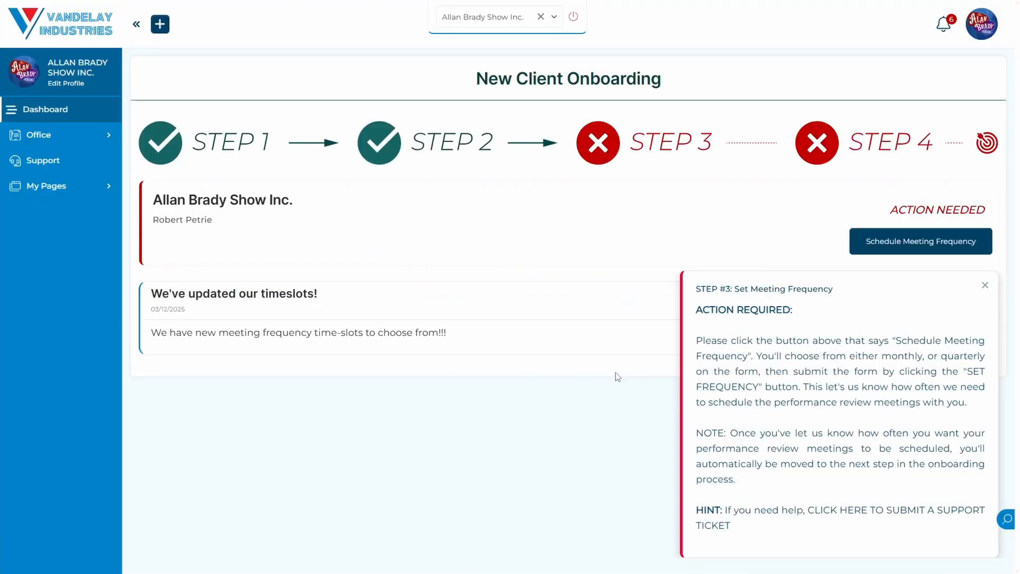
left_click(986, 287)
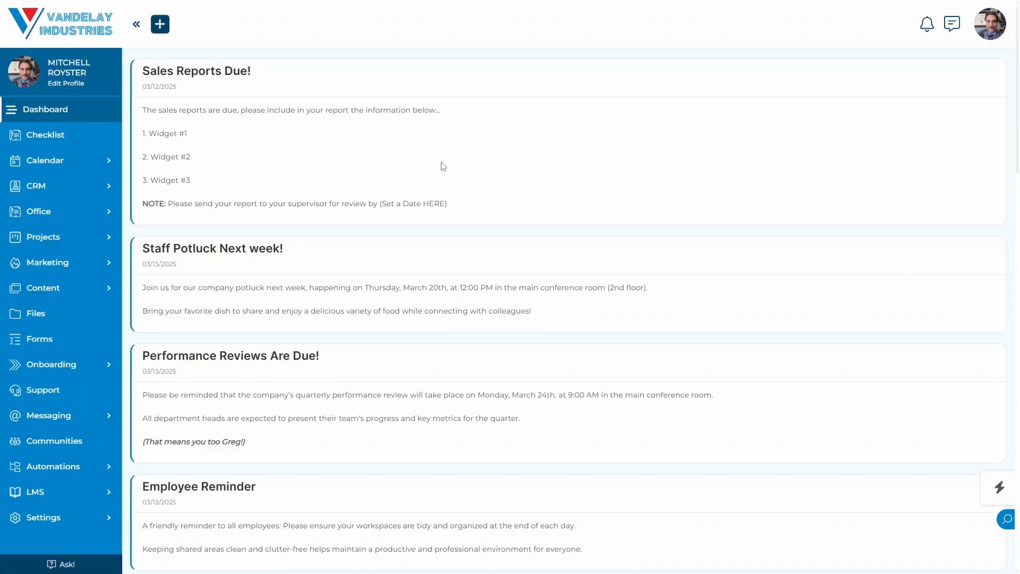
Look through the staff announcements shown above the statistics on the admin dashboard and check the order in which they appear
scroll(441, 166, "down", 3)
scroll(444, 166, "up", 3)
scroll(444, 167, "down", 3)
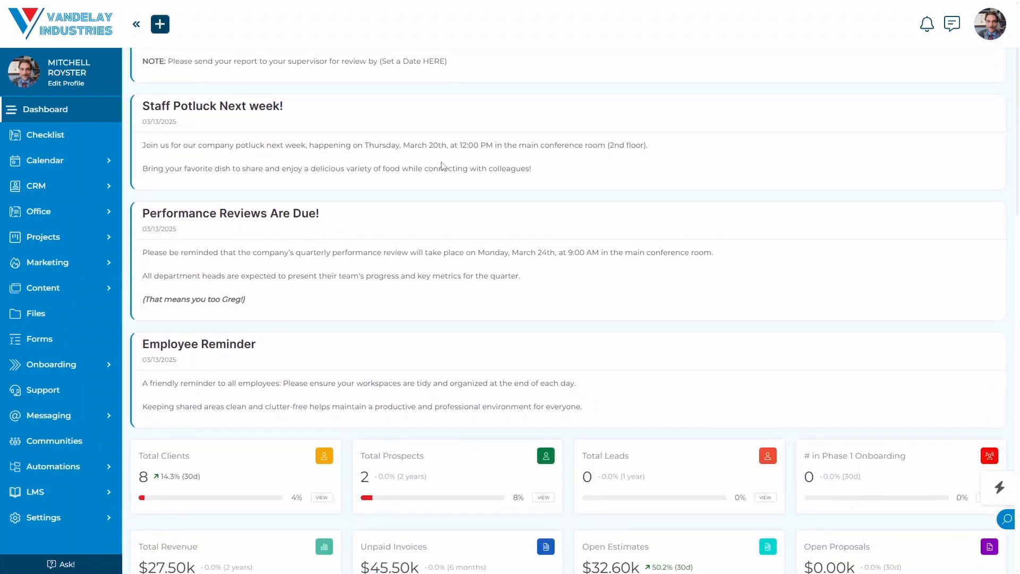
scroll(442, 165, "up", 3)
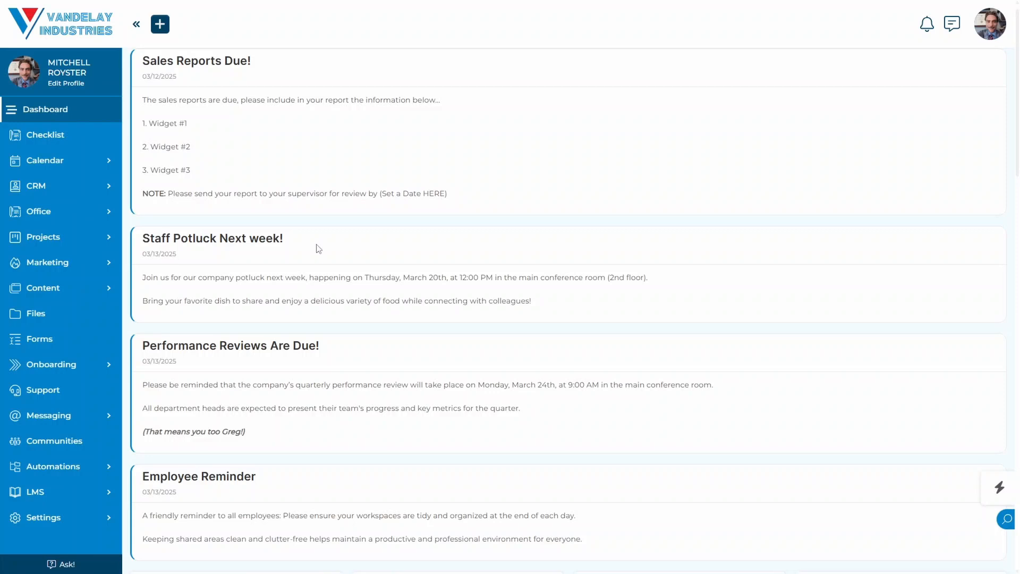
scroll(318, 248, "down", 2)
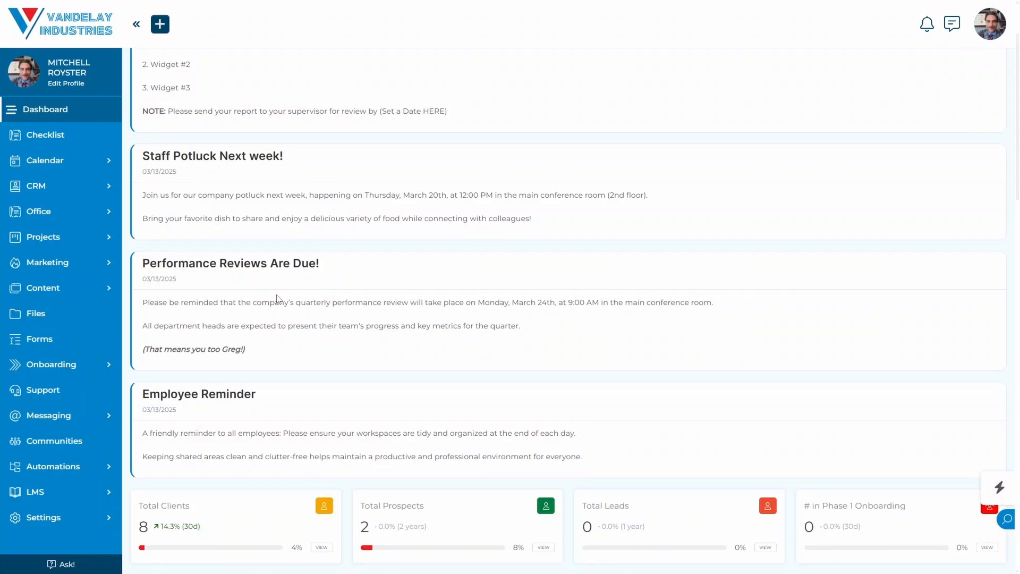
scroll(276, 372, "down", 2)
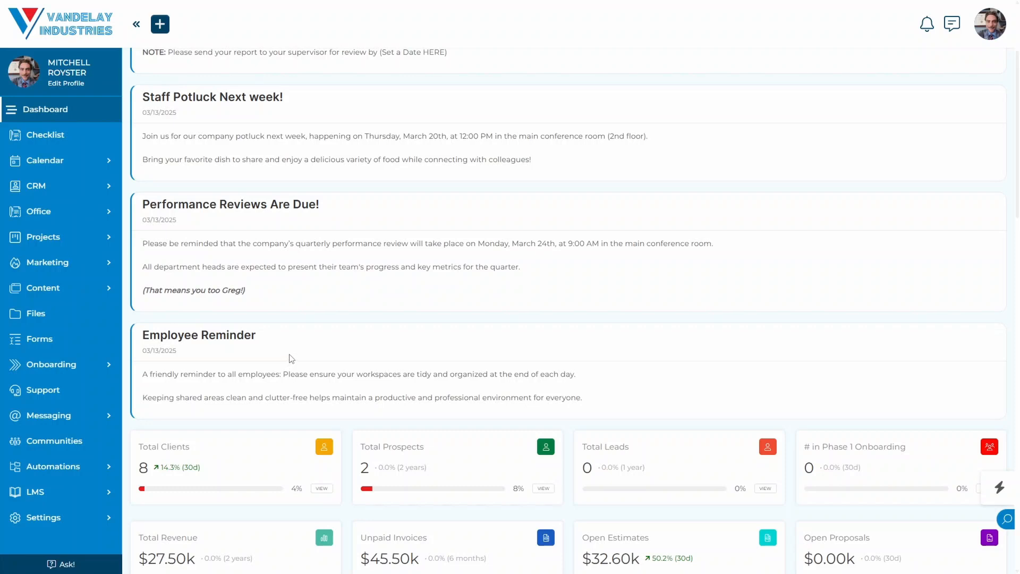
Open the "Sales Reports Due!" announcement for editing from the announcements list and review its body text
left_click(110, 289)
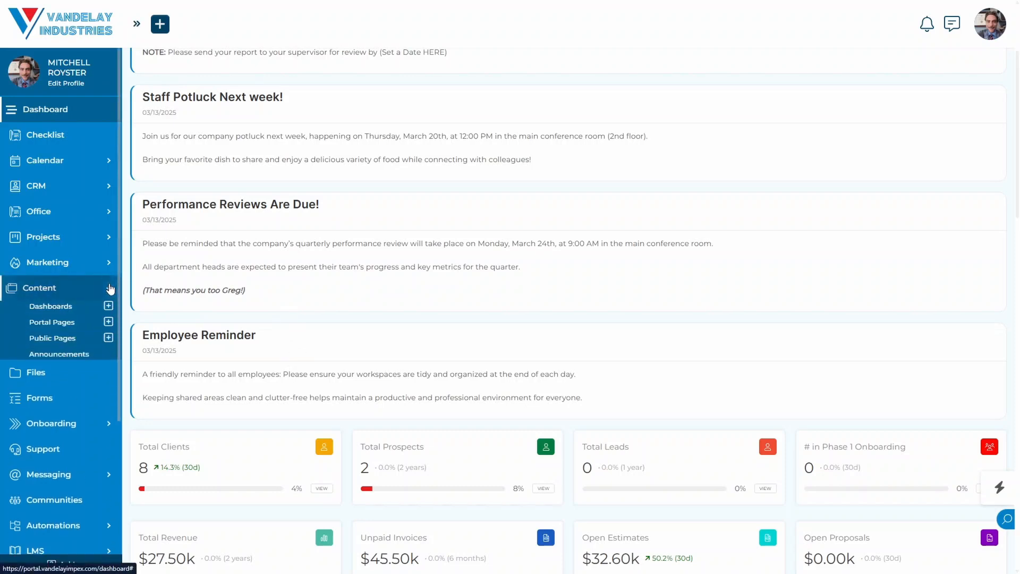
left_click(54, 355)
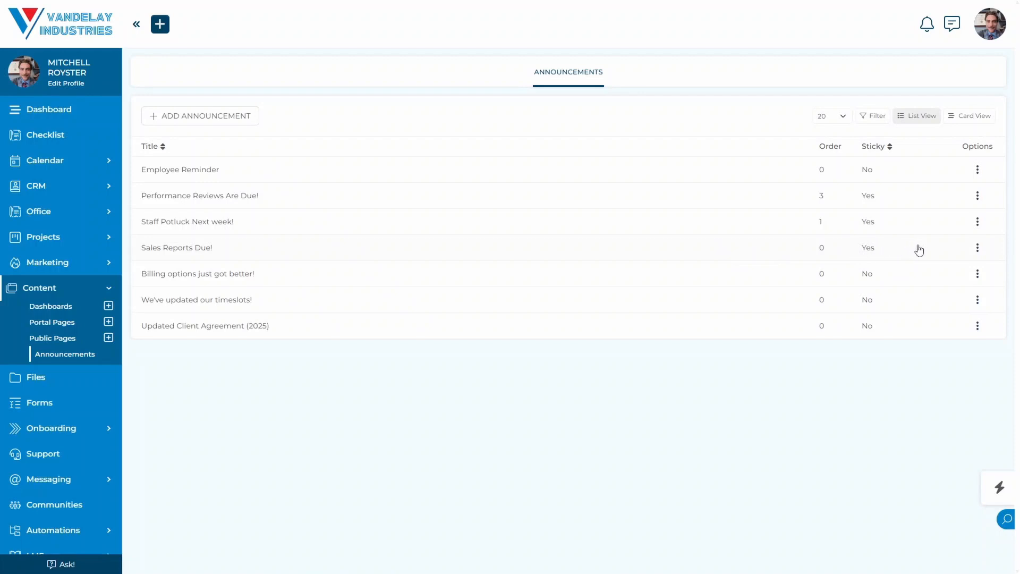
left_click(978, 249)
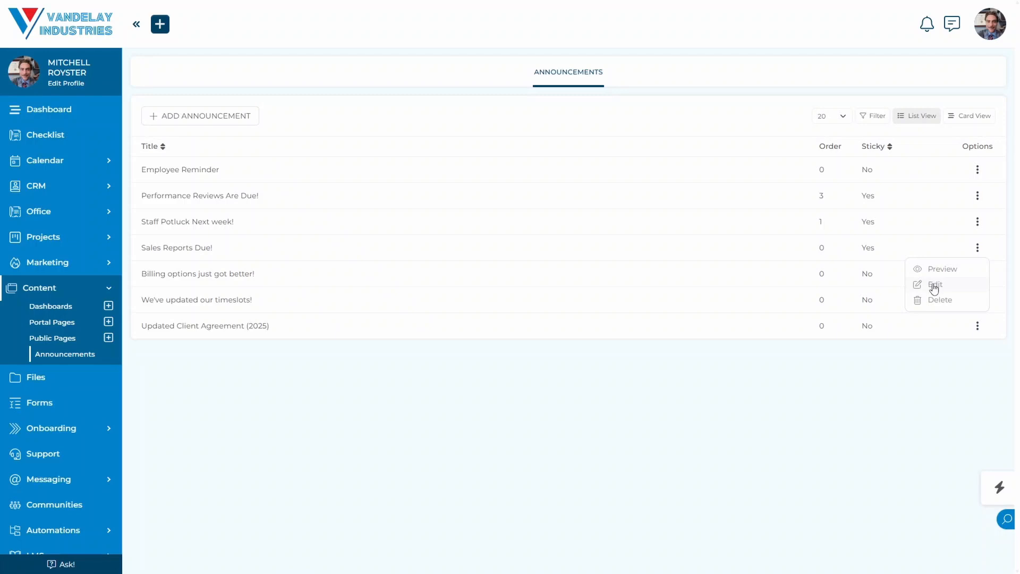
left_click(934, 286)
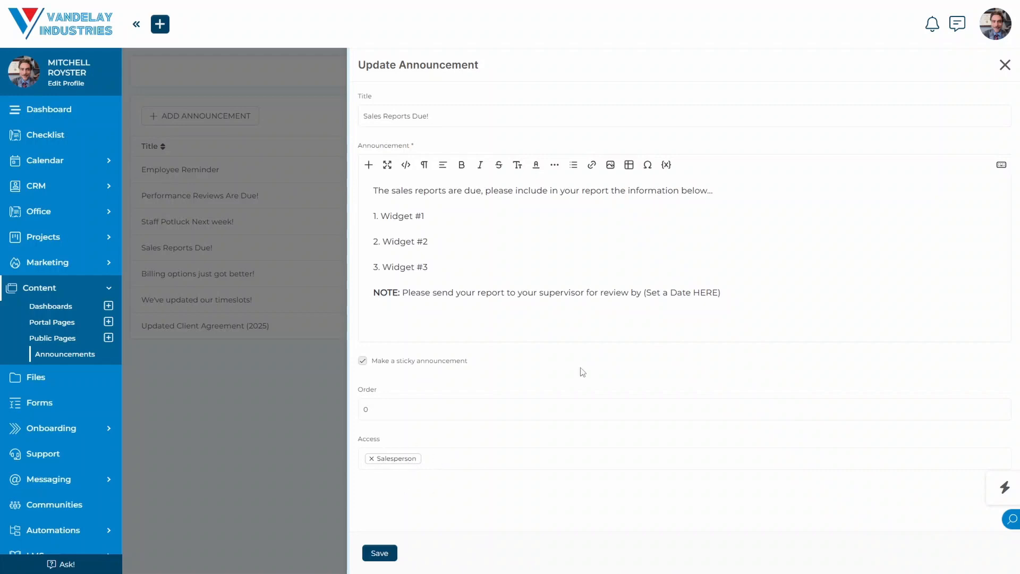
left_click(737, 297)
left_click_drag(737, 297, 372, 190)
left_click(531, 139)
Add the Negotiation Team Managers team to the access list of the "Sales Reports Due!" announcement
left_click(454, 460)
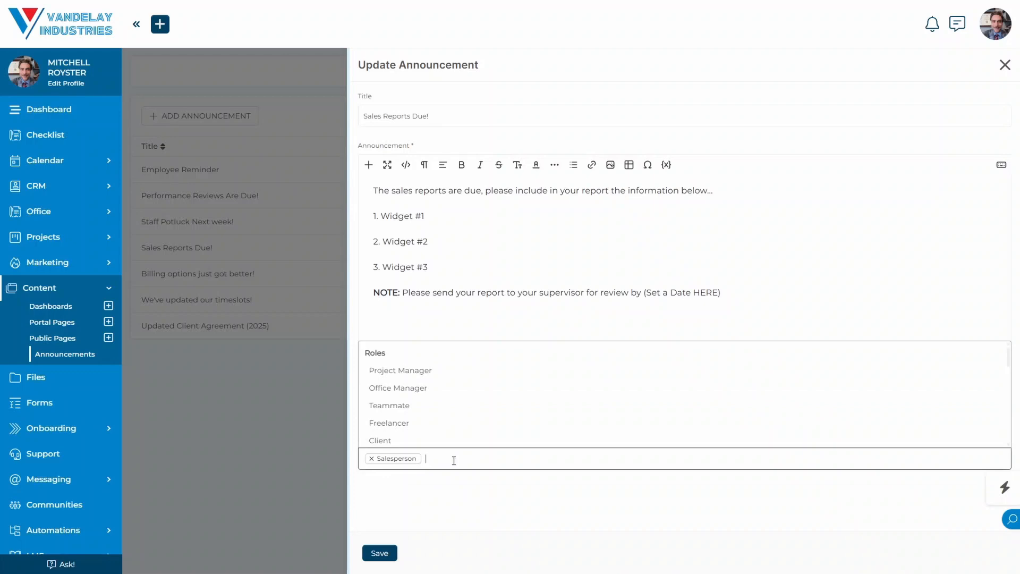
scroll(476, 425, "down", 8)
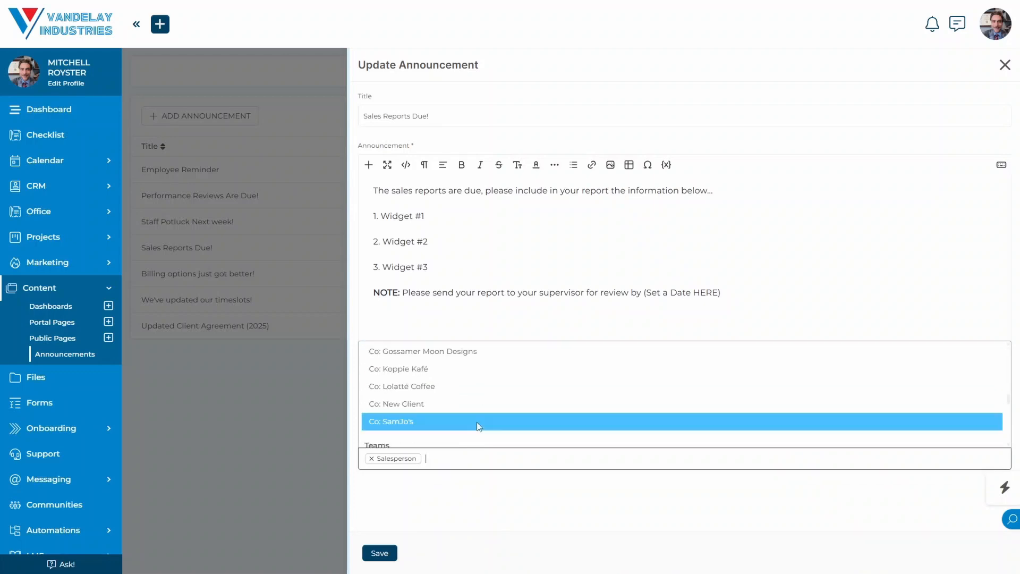
scroll(478, 426, "down", 2)
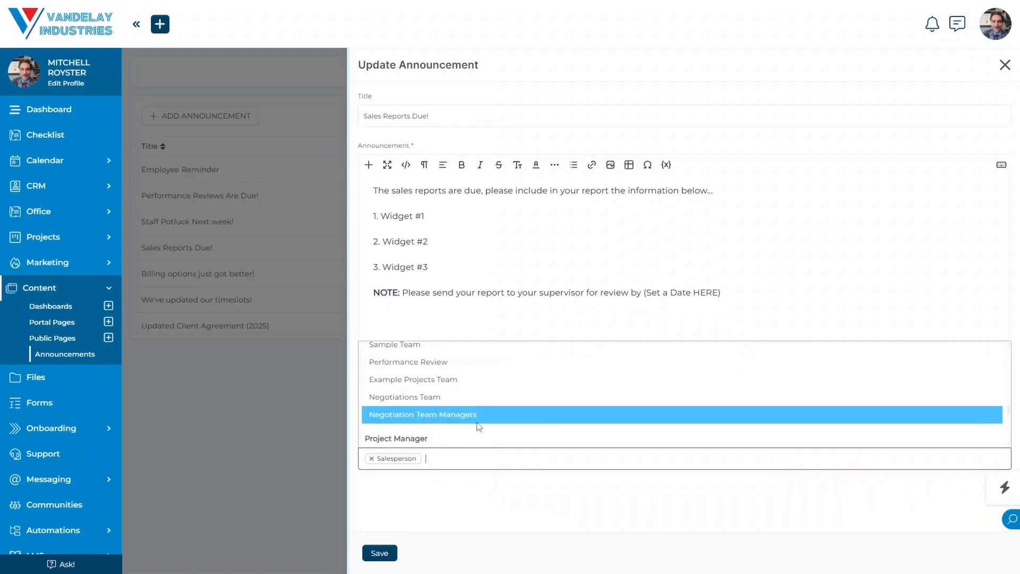
left_click(498, 414)
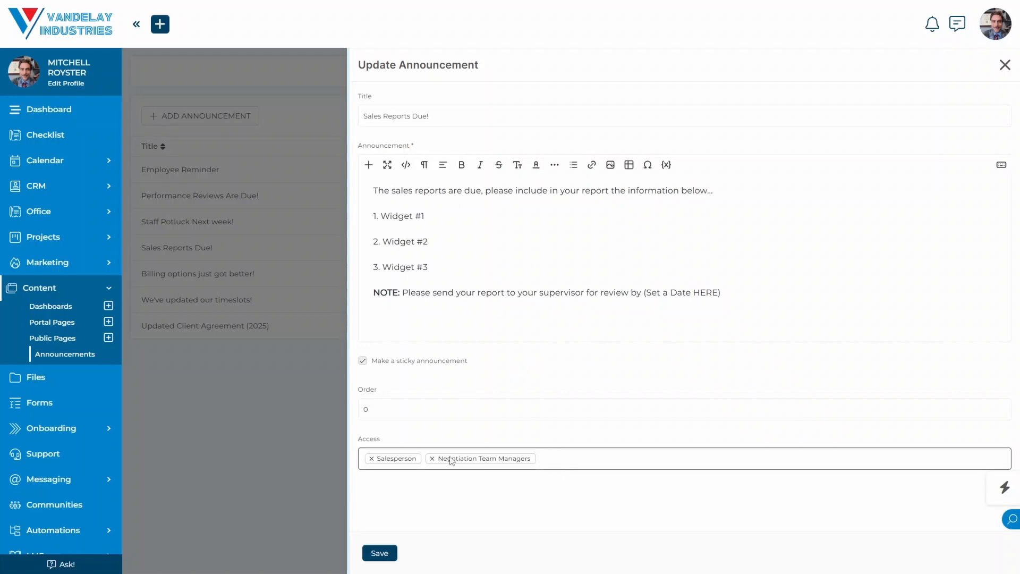
Remove Negotiation Team Managers from the announcement's access list and save the announcement
left_click(432, 458)
left_click(413, 513)
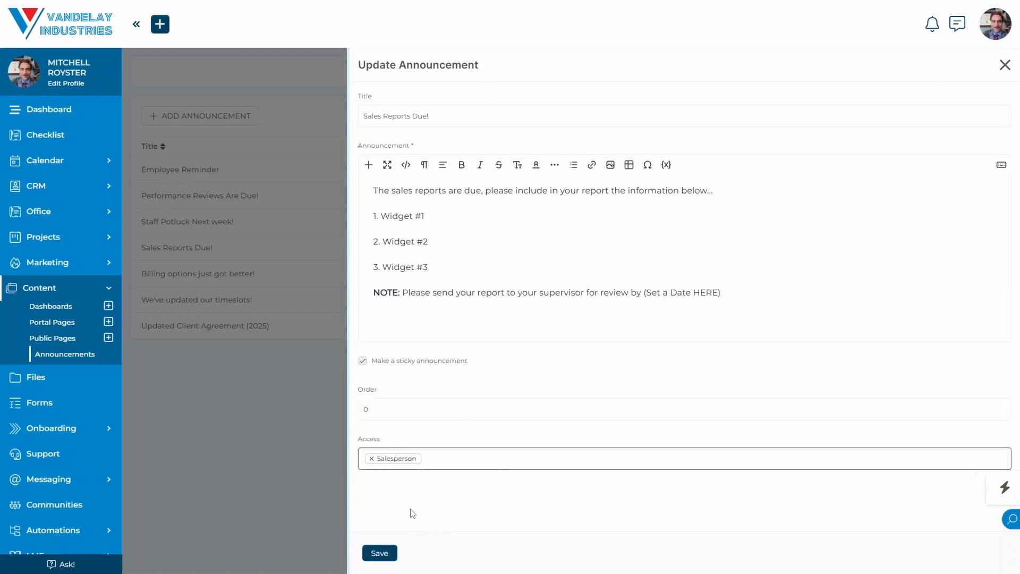
left_click(377, 553)
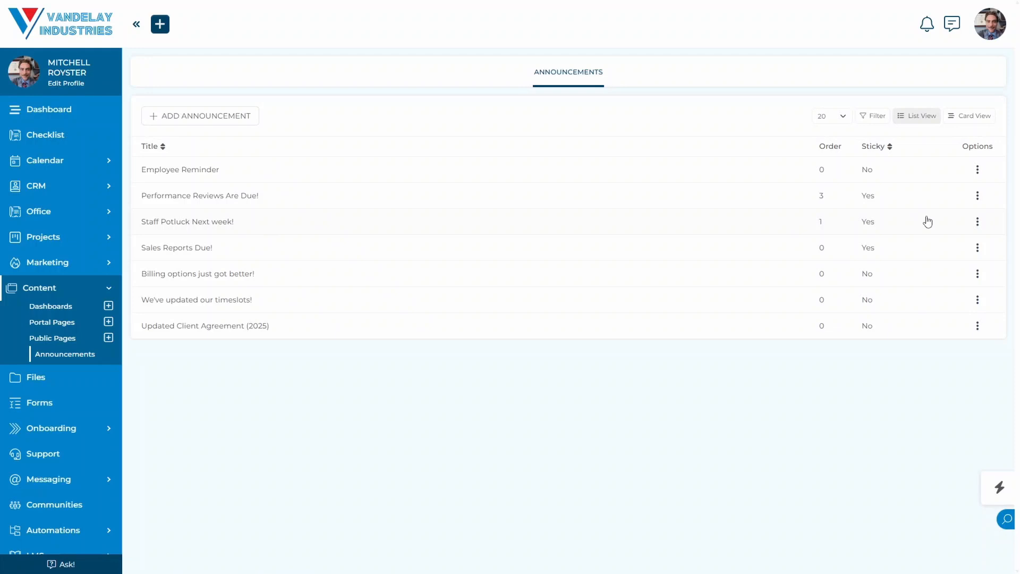
Open the "Staff Potluck Next week!" announcement for editing, check its order setting, and save it
left_click(979, 222)
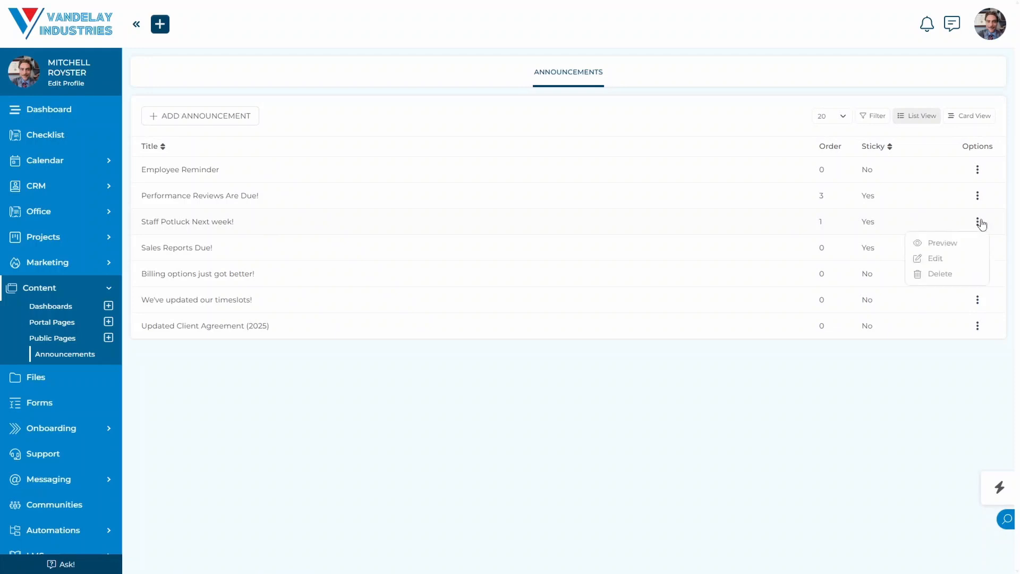
left_click(933, 258)
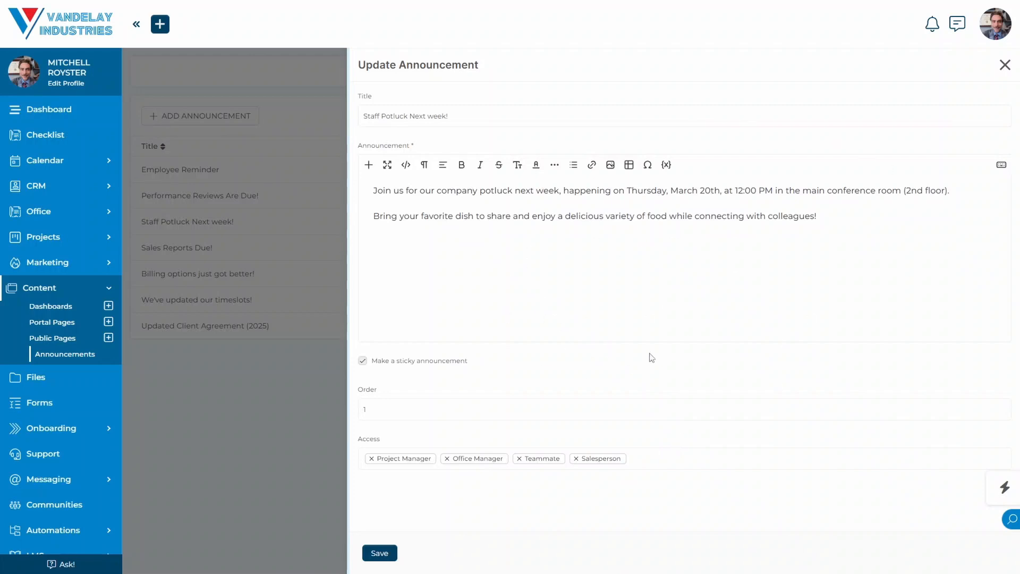
left_click(405, 412)
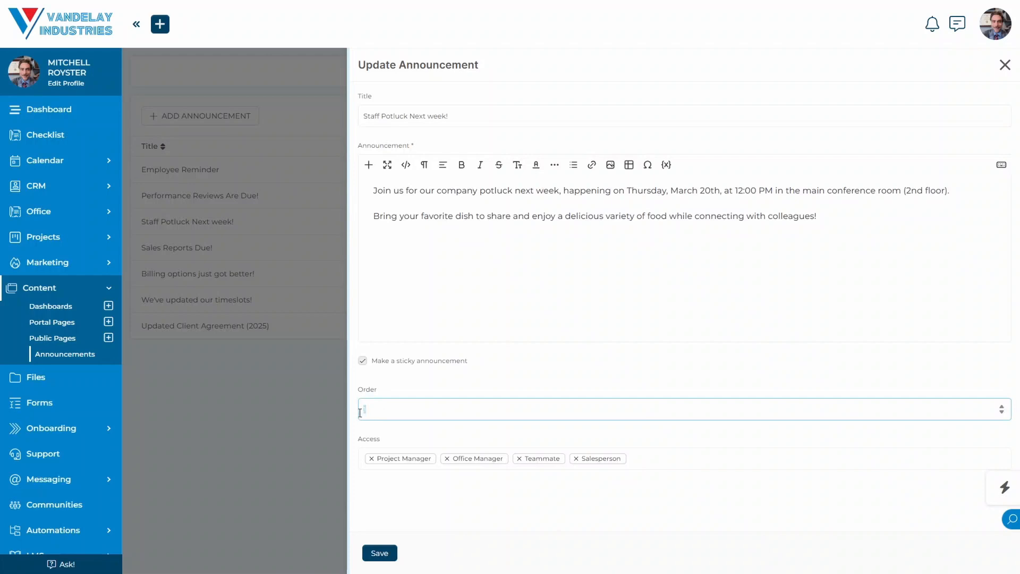
left_click(578, 377)
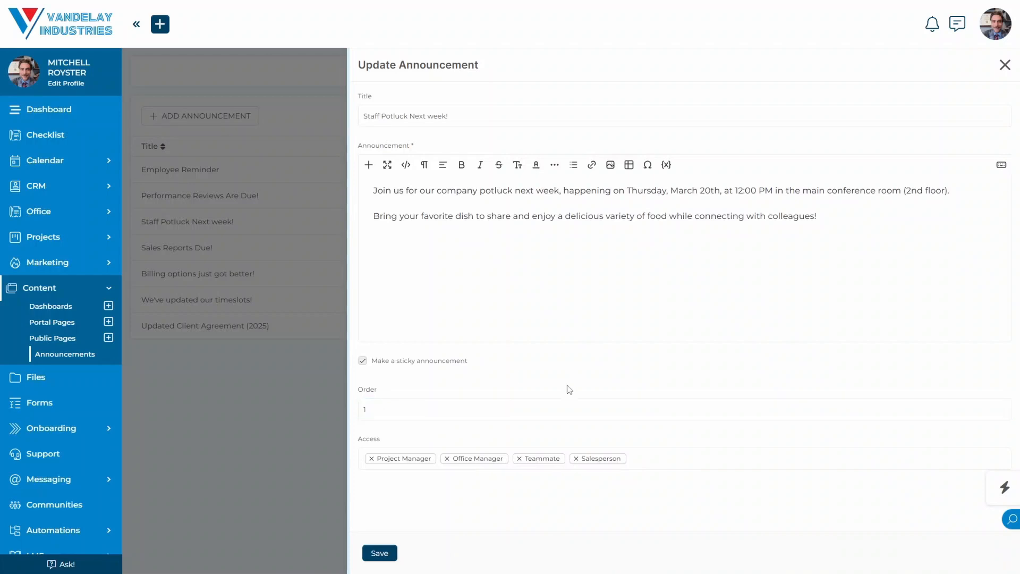
left_click(374, 560)
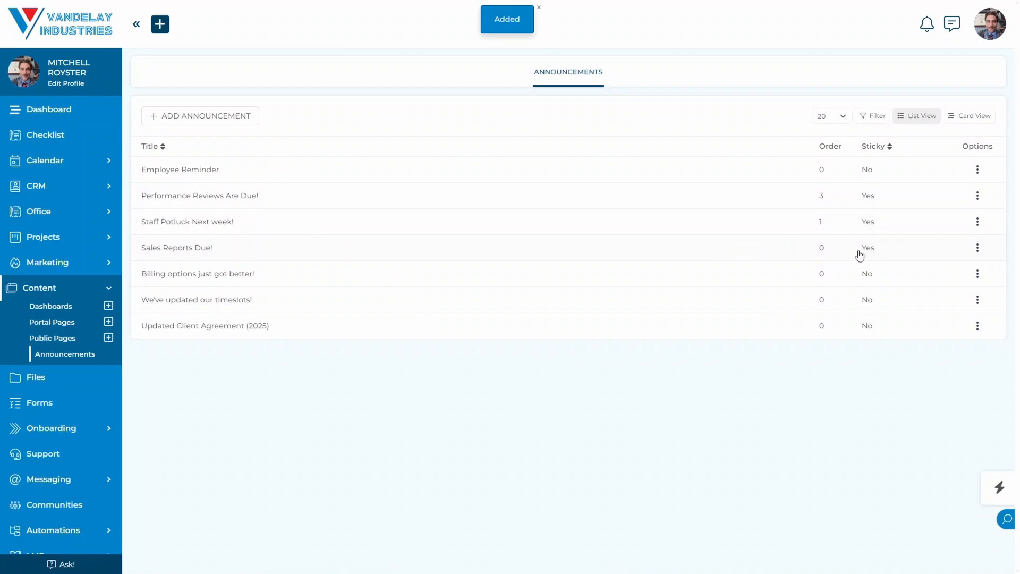
Open the "Sales Reports Due!" announcement for editing and review its order setting and body text
left_click(978, 247)
left_click(942, 285)
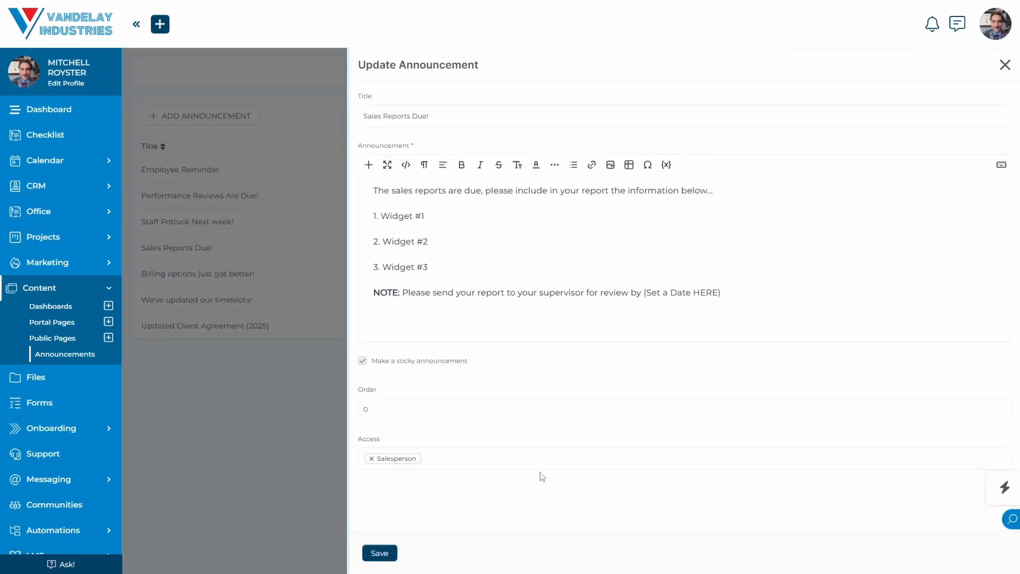
left_click(367, 409)
left_click(469, 392)
left_click_drag(751, 295, 372, 190)
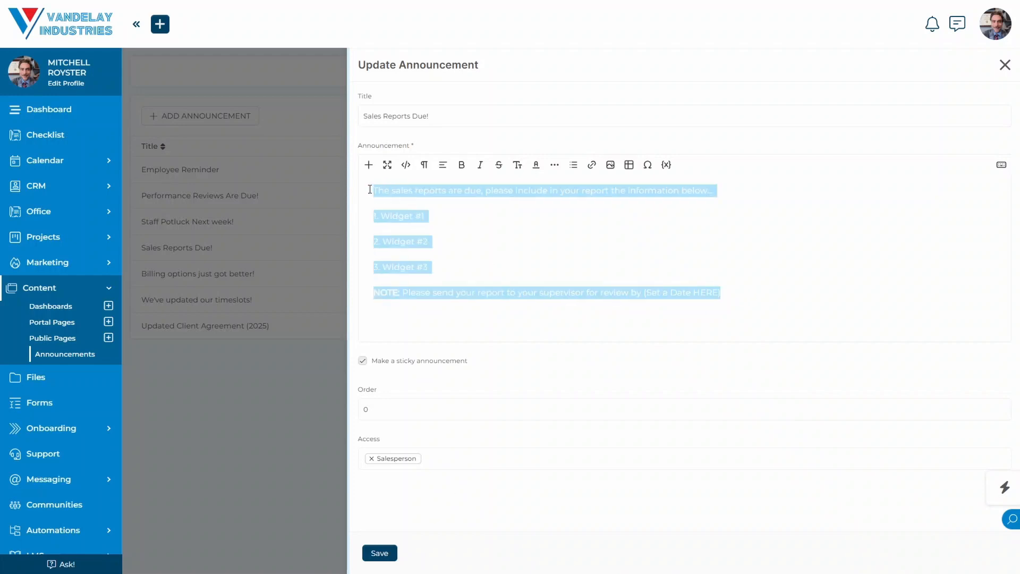
left_click(589, 145)
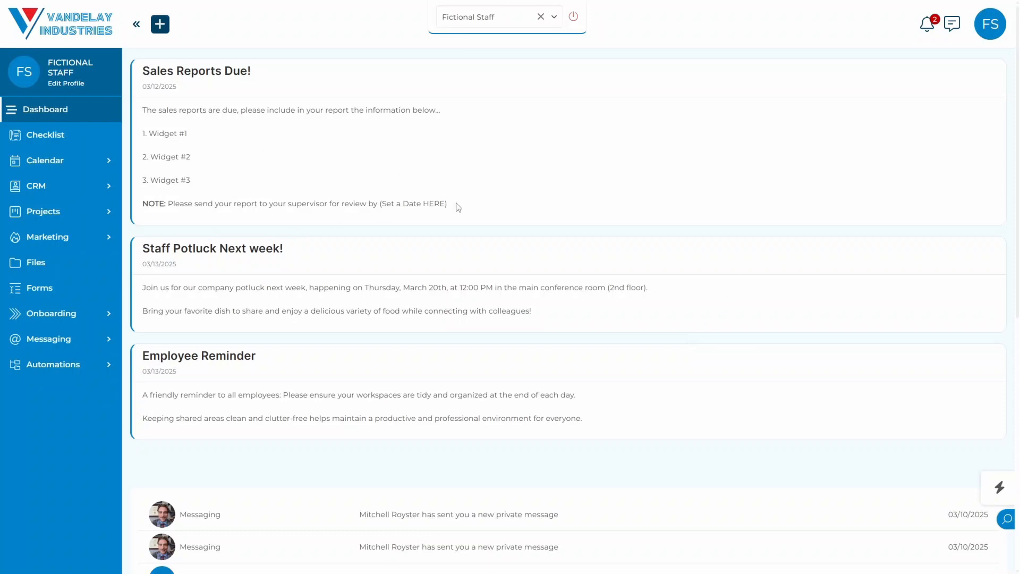
Review the body text of the "Sales Reports Due!" and "Staff Potluck Next week!" announcements on the staff member's dashboard
left_click_drag(459, 208, 142, 110)
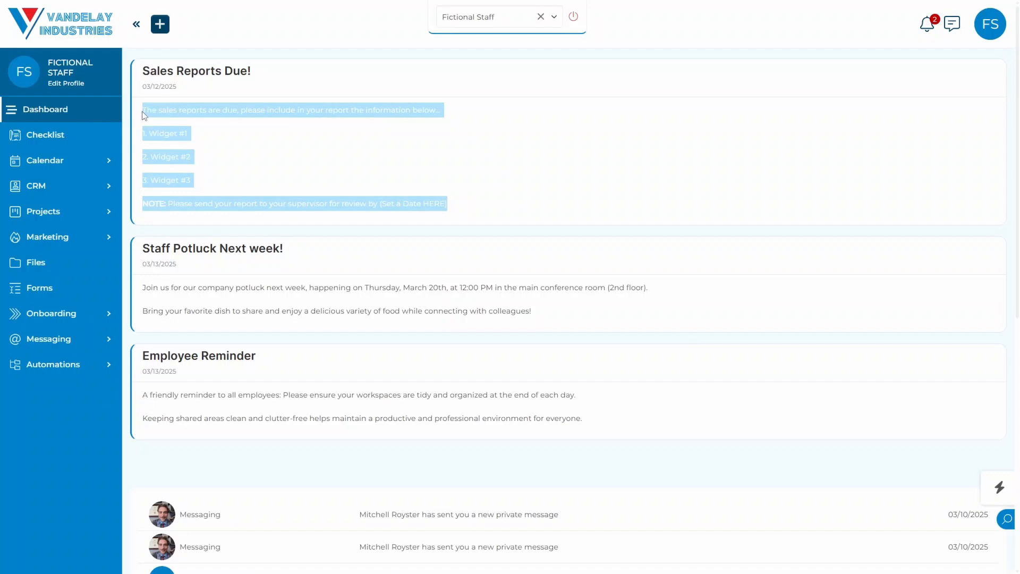
left_click(413, 174)
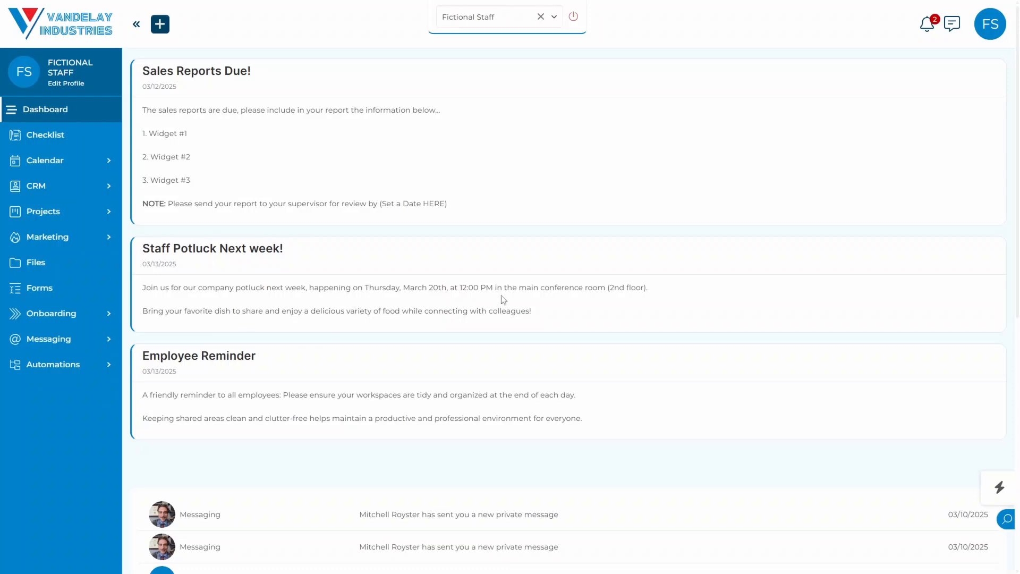
left_click_drag(539, 311, 146, 287)
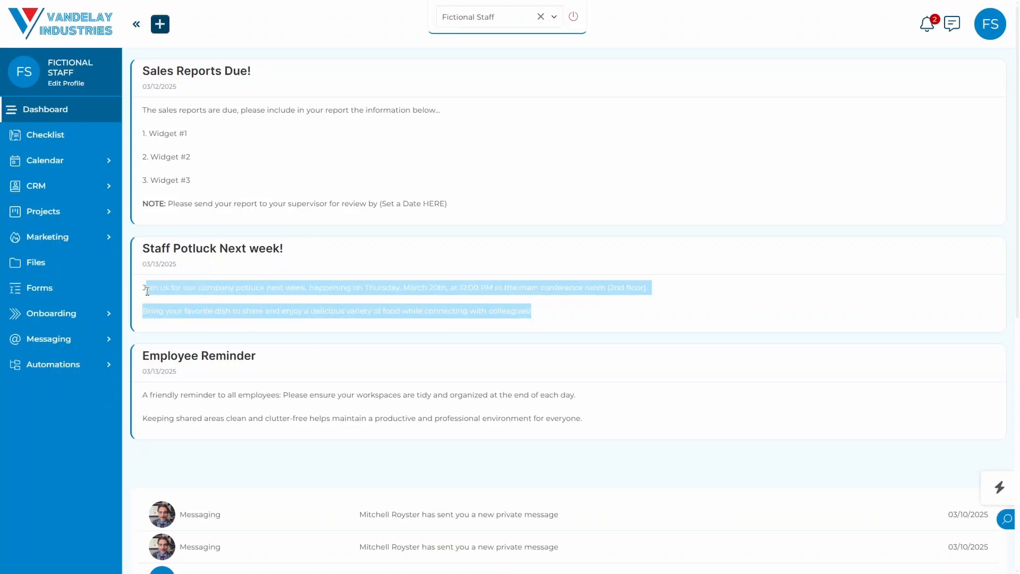
left_click(346, 312)
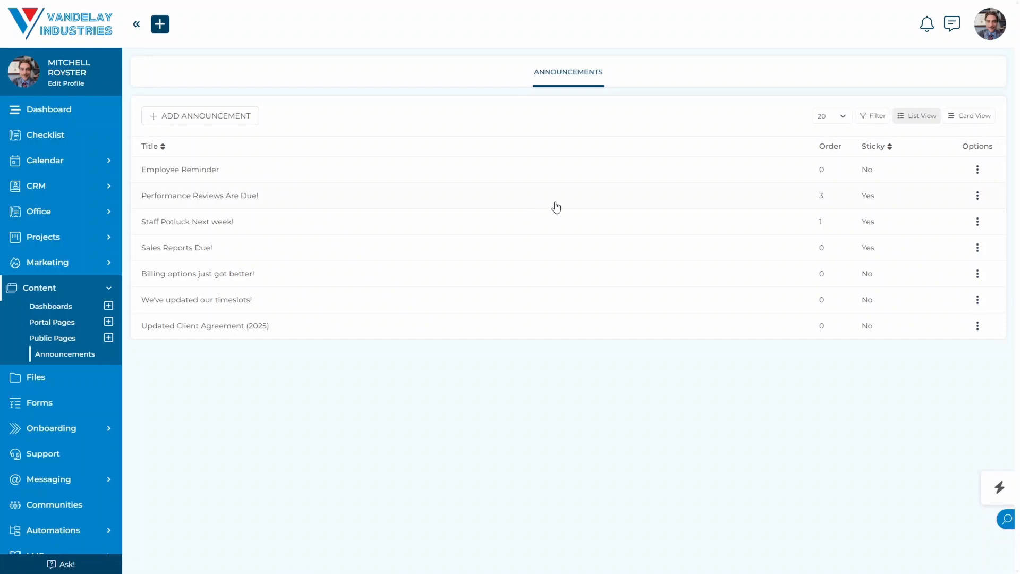
Set the order of the "Performance Reviews Are Due!" announcement to 1 and save it
left_click(978, 199)
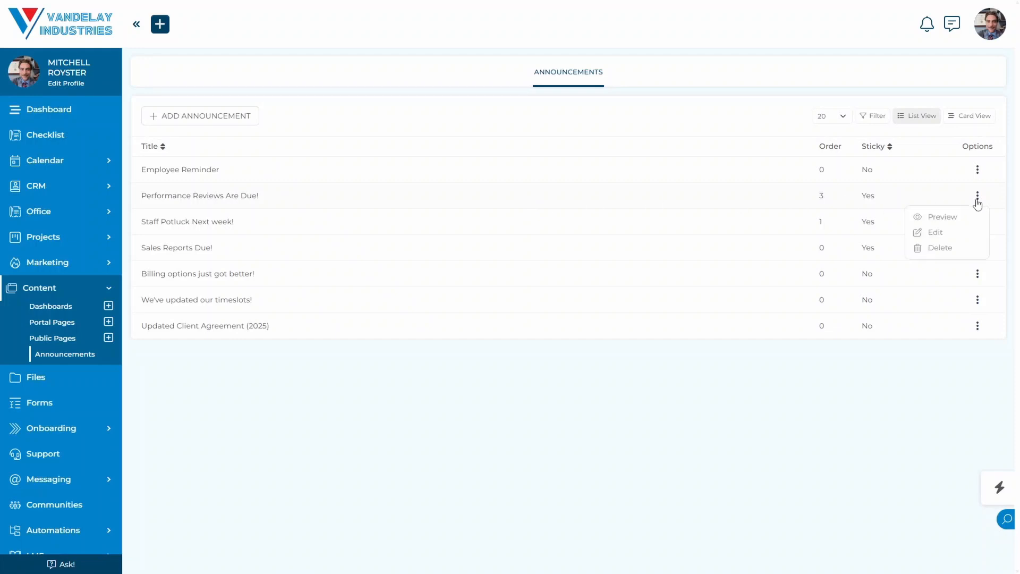
left_click(935, 233)
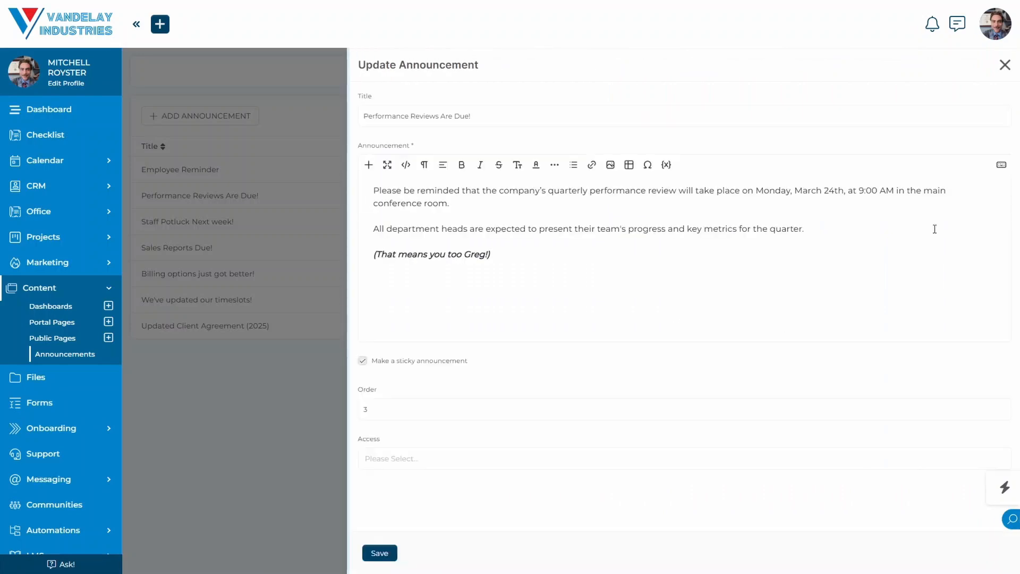
left_click(378, 413)
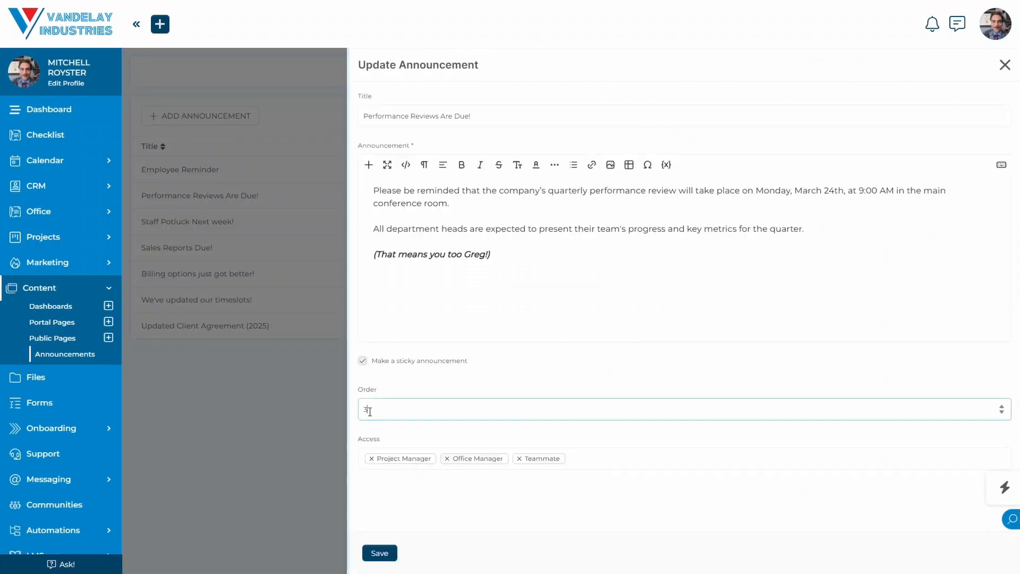
double_click(363, 410)
type("1")
left_click(371, 556)
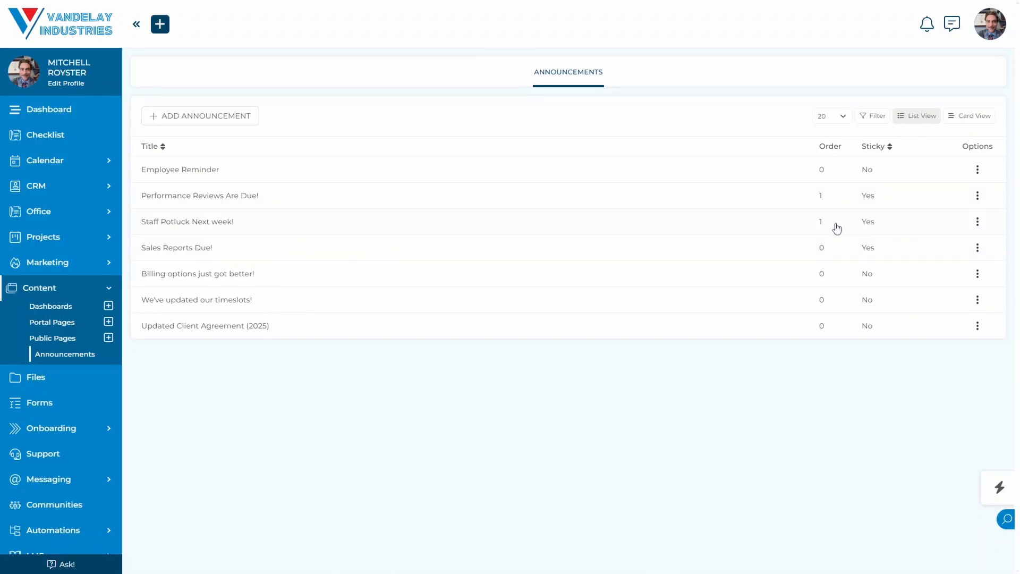
Set the order of the "Staff Potluck Next week!" announcement to 2 and save it
left_click(977, 221)
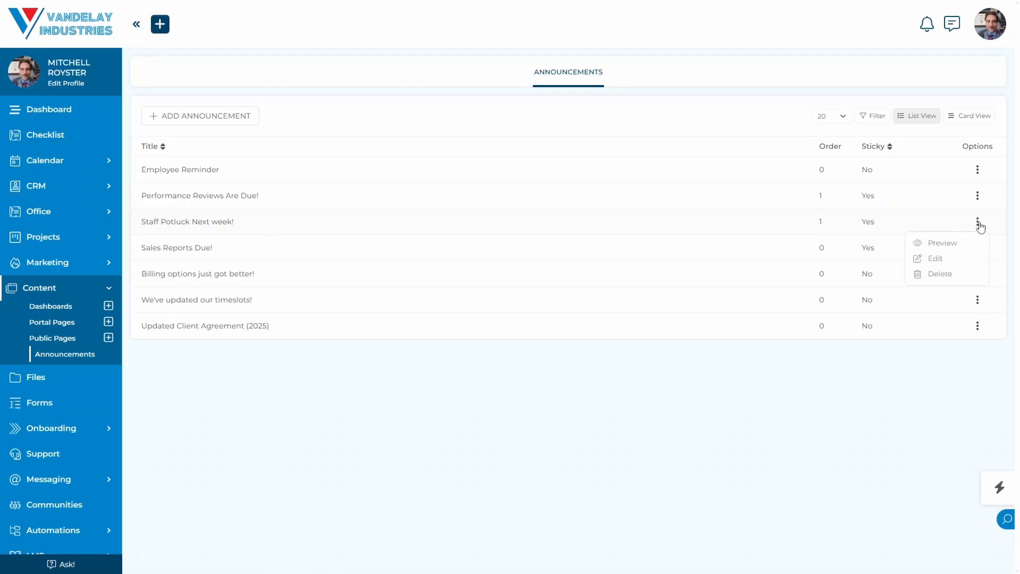
left_click(936, 259)
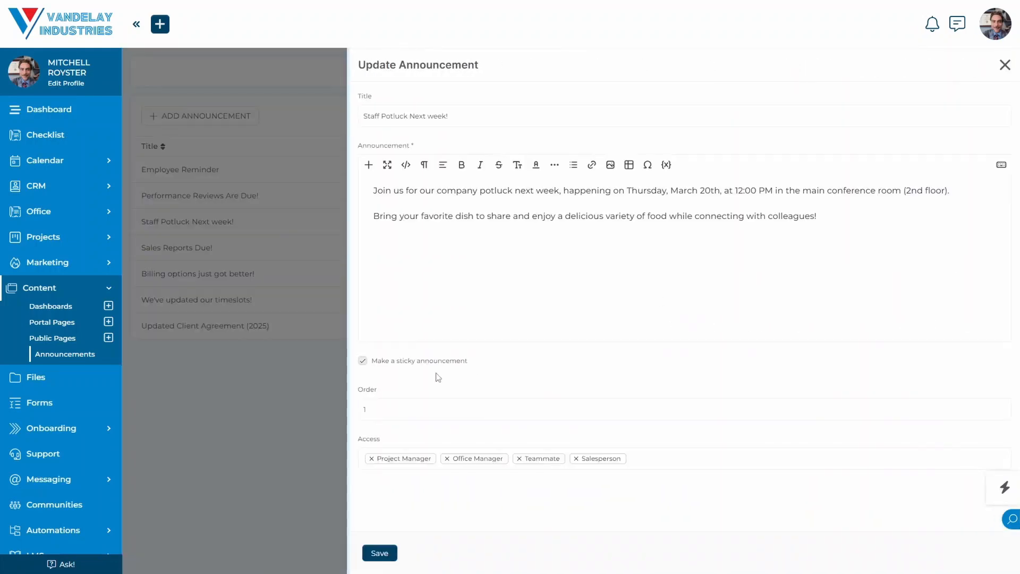
left_click(363, 409)
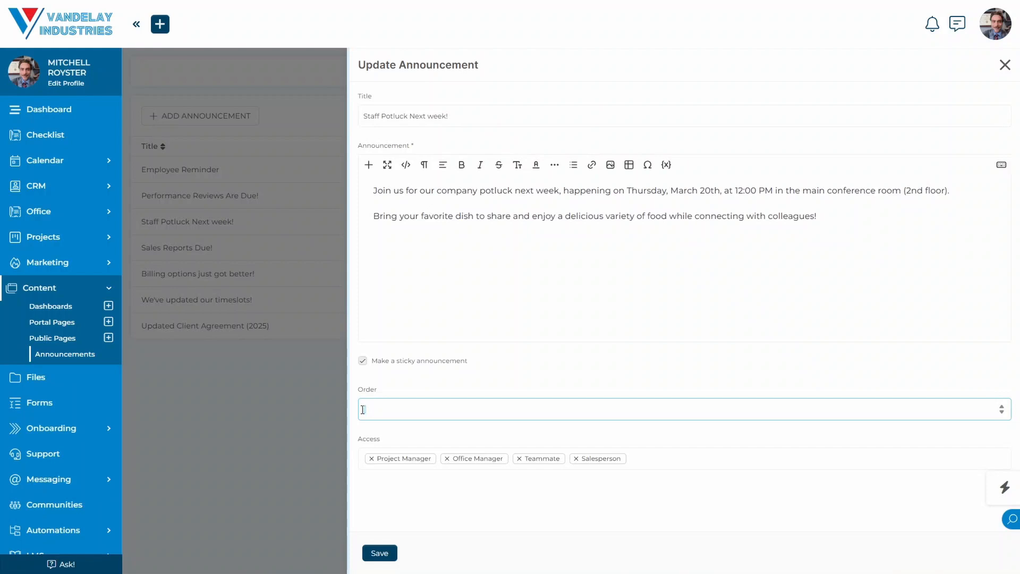
type("2")
left_click(420, 388)
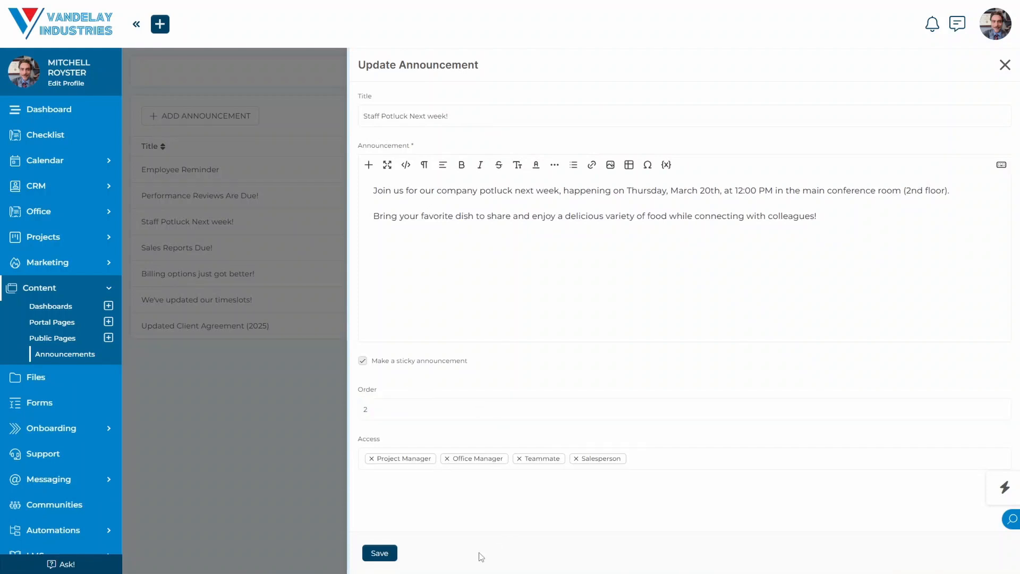
left_click(386, 554)
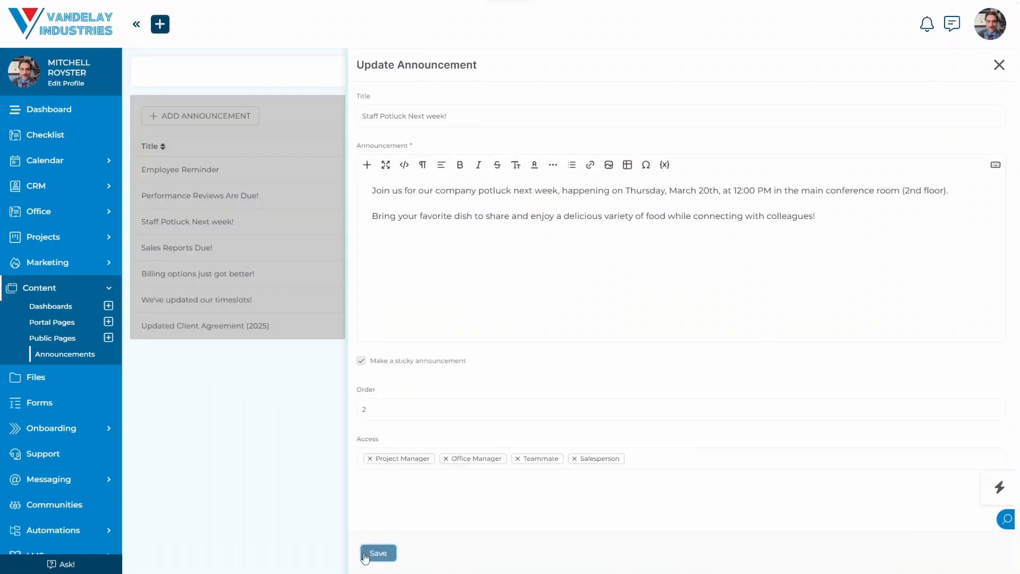